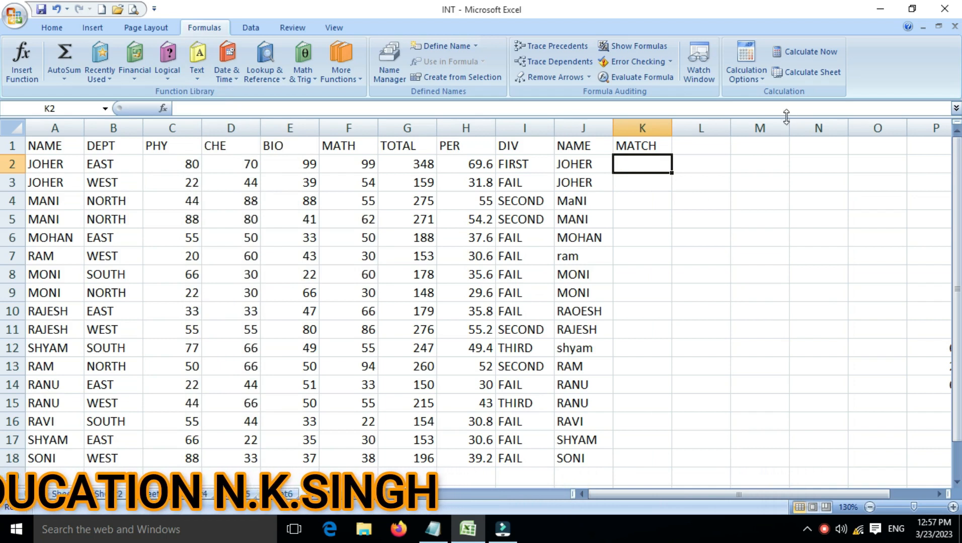
left_click(59, 162)
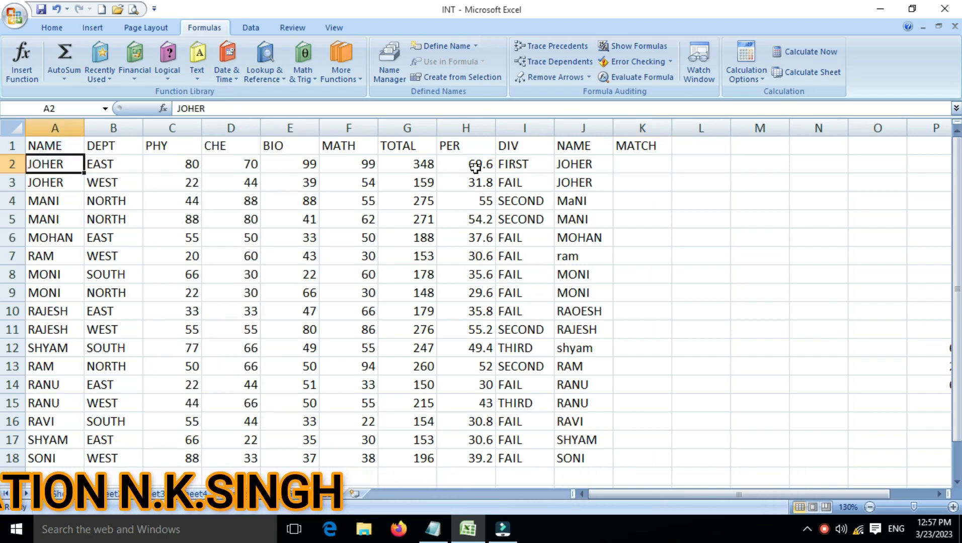
left_click(573, 163)
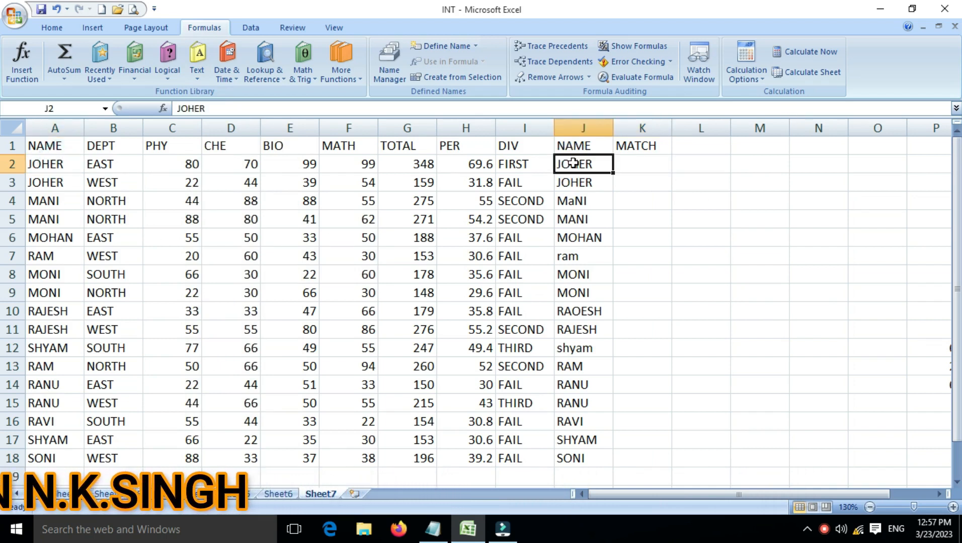
left_click(644, 164)
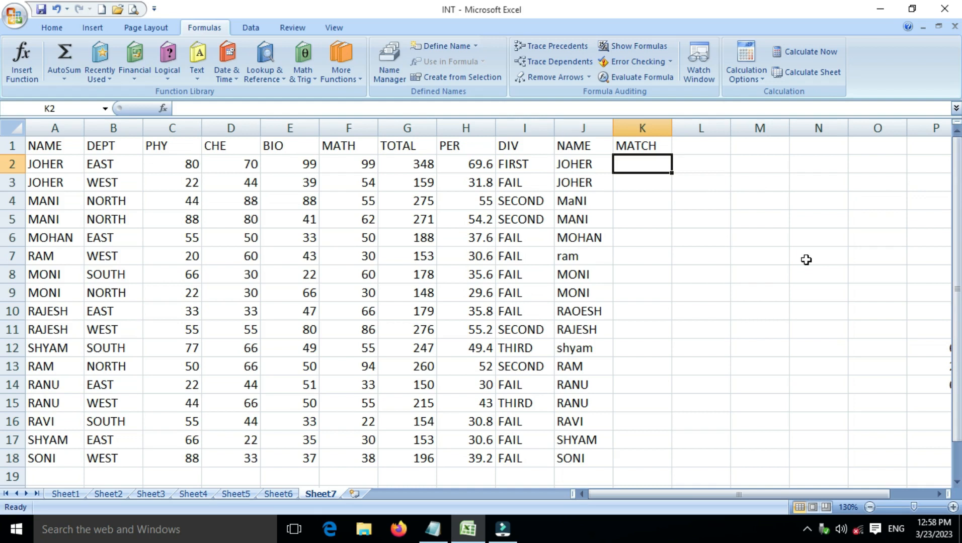
Enter the formula =EXACT("GLOBAL","GLOBAL") in cell M6.
left_click(742, 245)
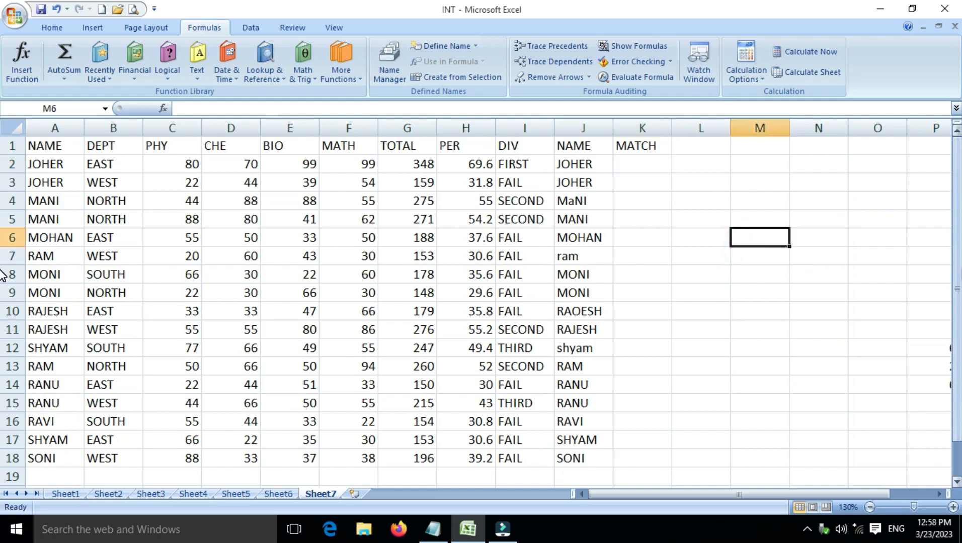
type("=")
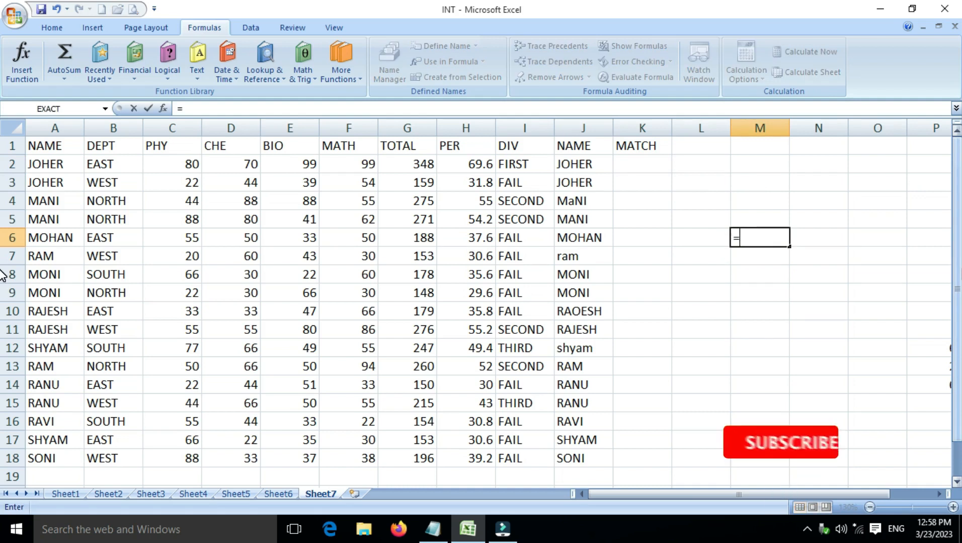
type("EXACT")
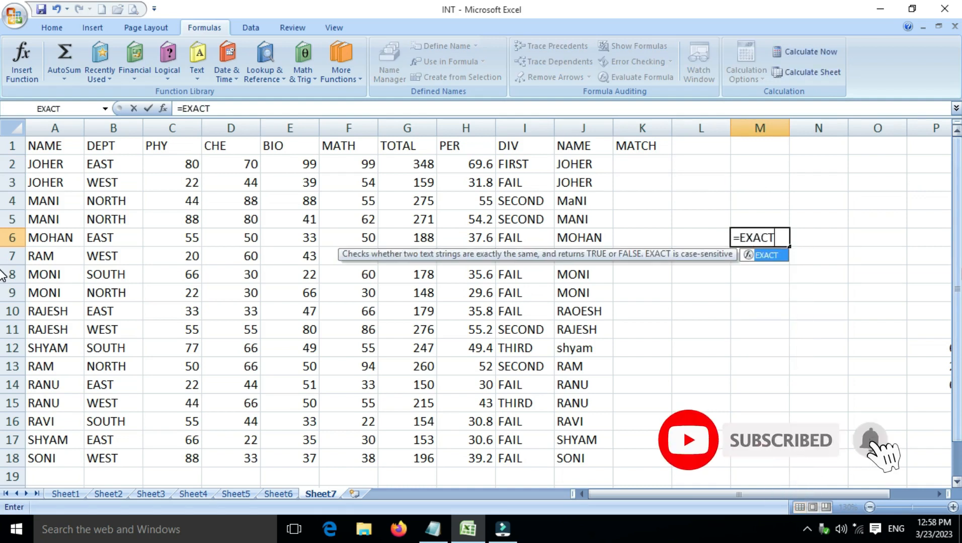
type("(")
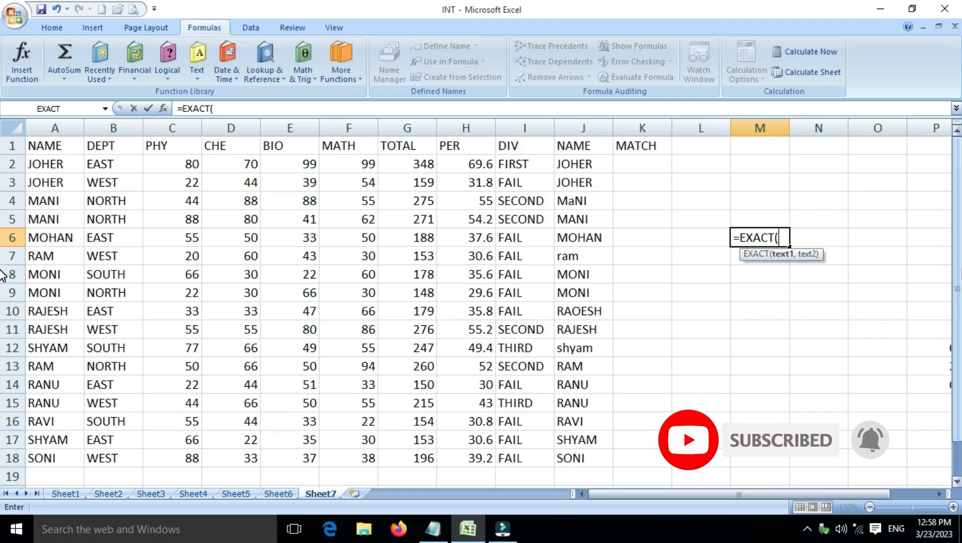
type("\"")
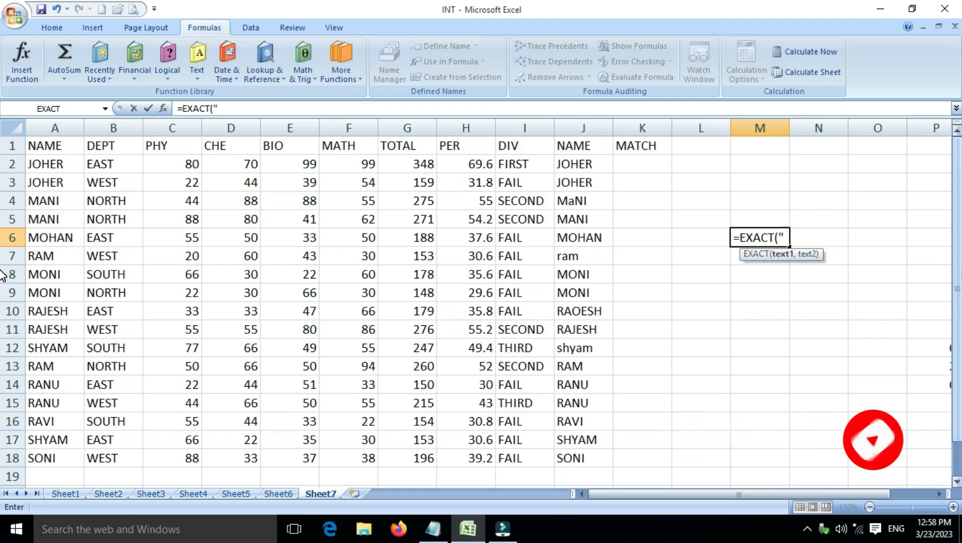
type("GK")
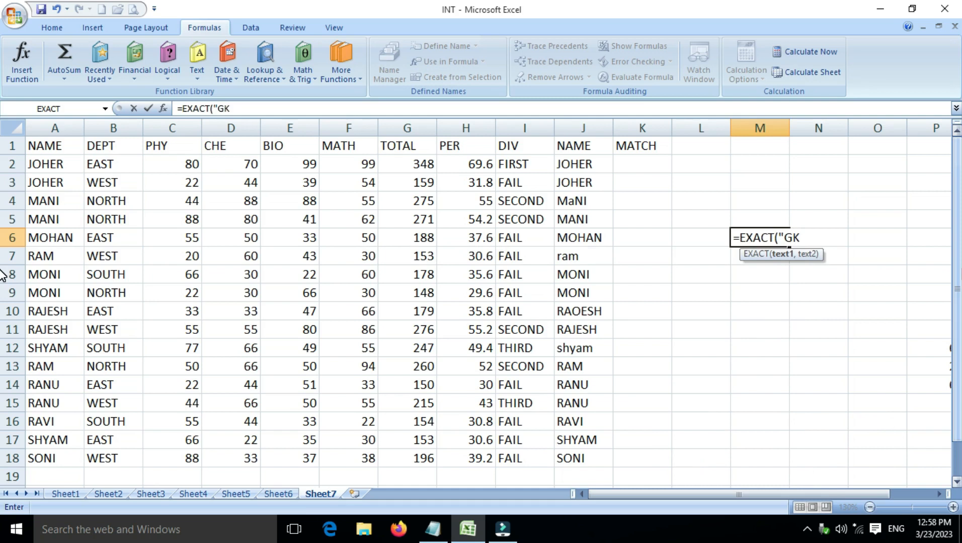
key("BackSpace")
type("LOBAL")
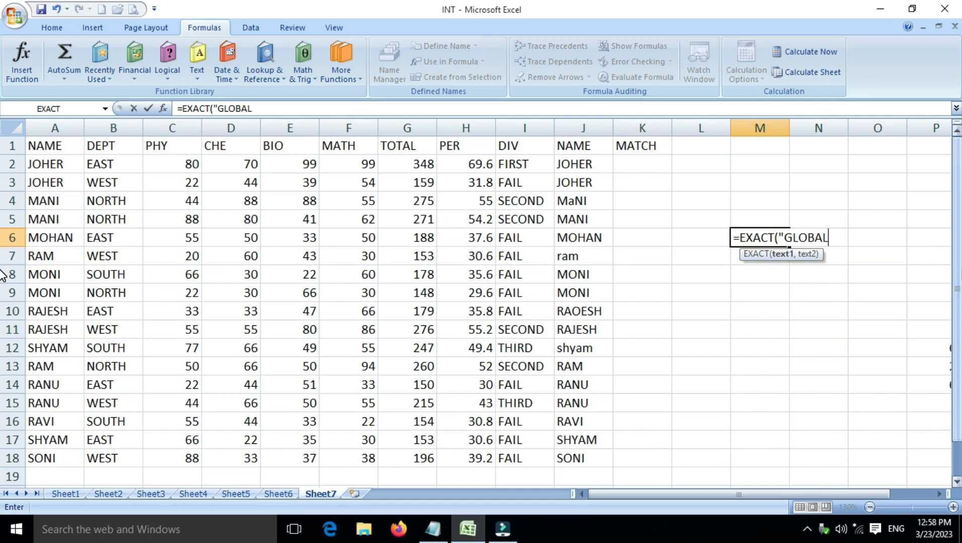
type("\",\"GLOBAL")
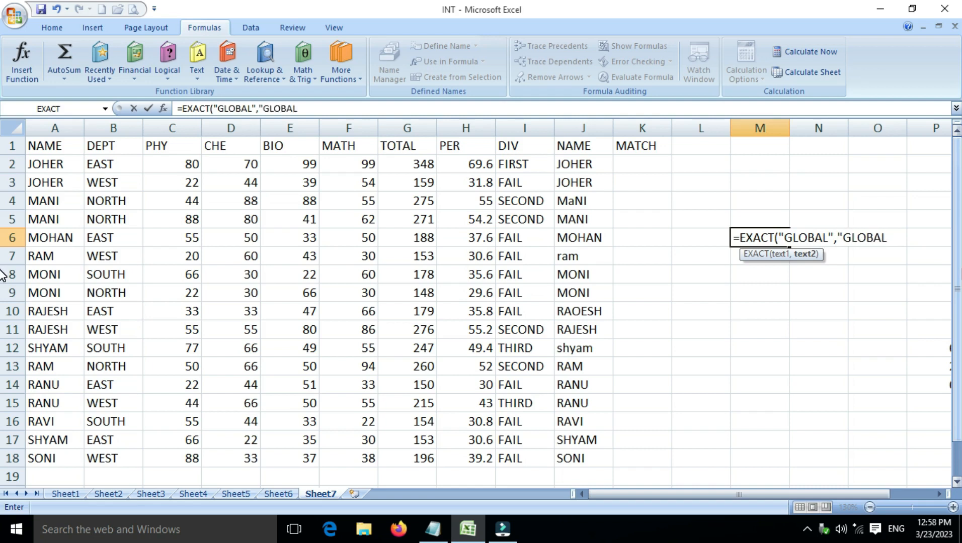
type("\")")
key("Return")
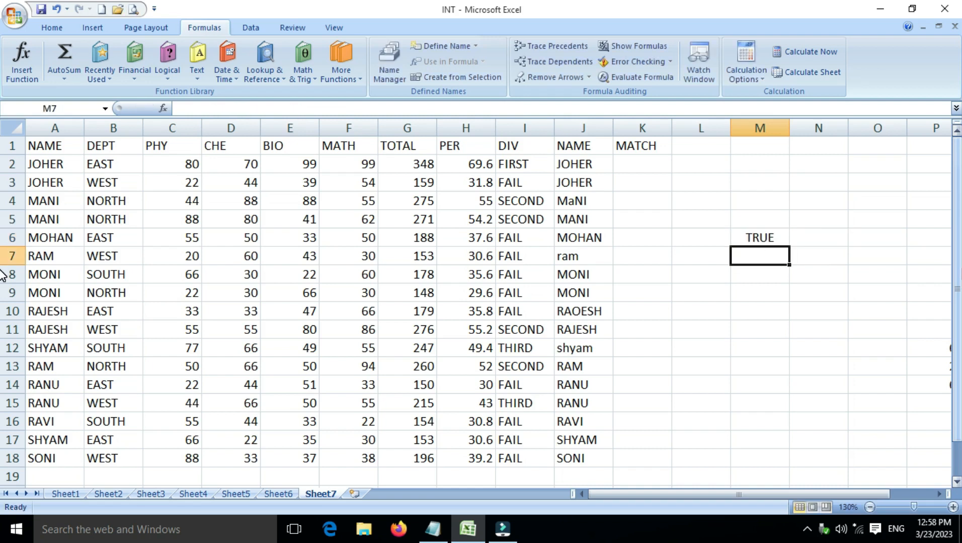
key("Up")
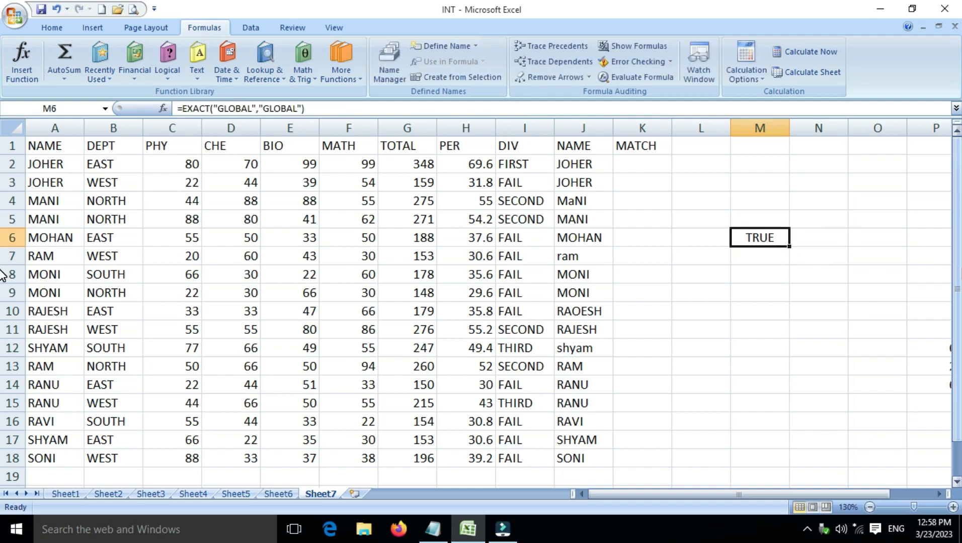
Enter the formula =EXCACT("GLOBAL","GLOOBAL") in cell M7 to compare two differently spelled words.
key("Down")
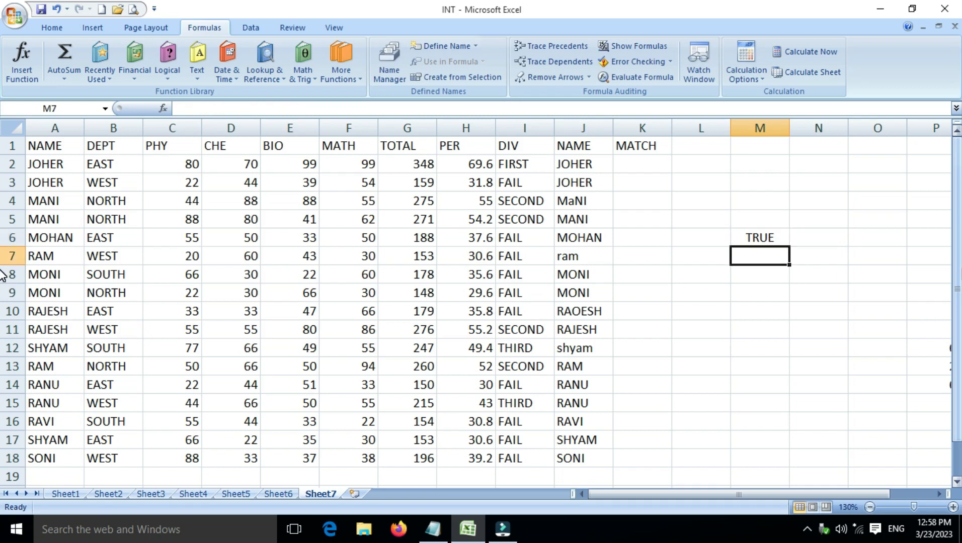
type("=E")
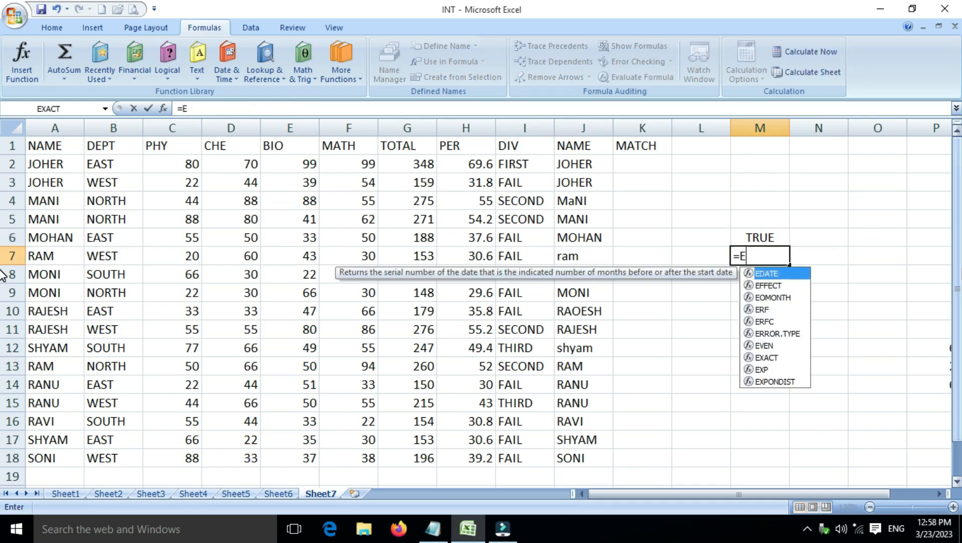
type("XCEC")
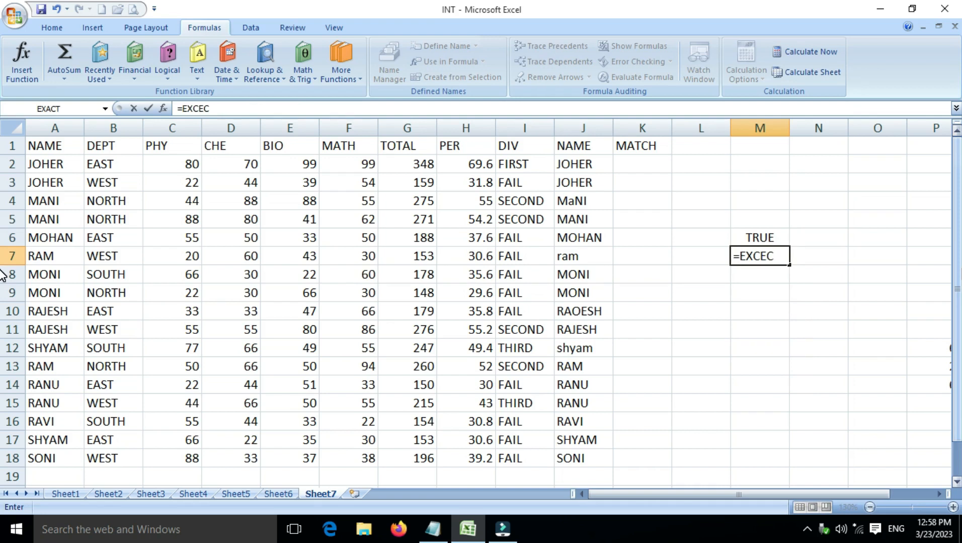
type("T")
key("BackSpace")
key("BackSpace")
key("BackSpace")
type("ACT(")
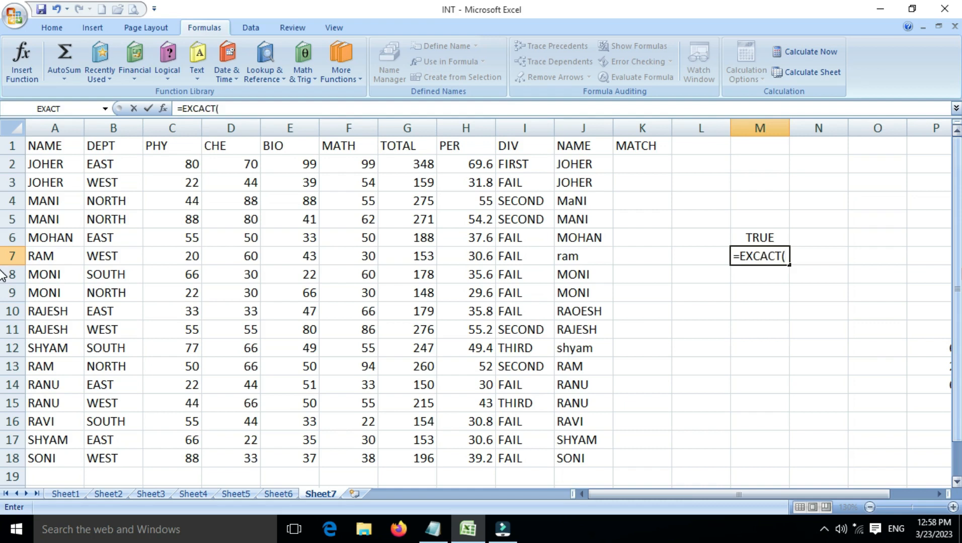
type("\"GLOBAL\",\"GLOOBAL\")")
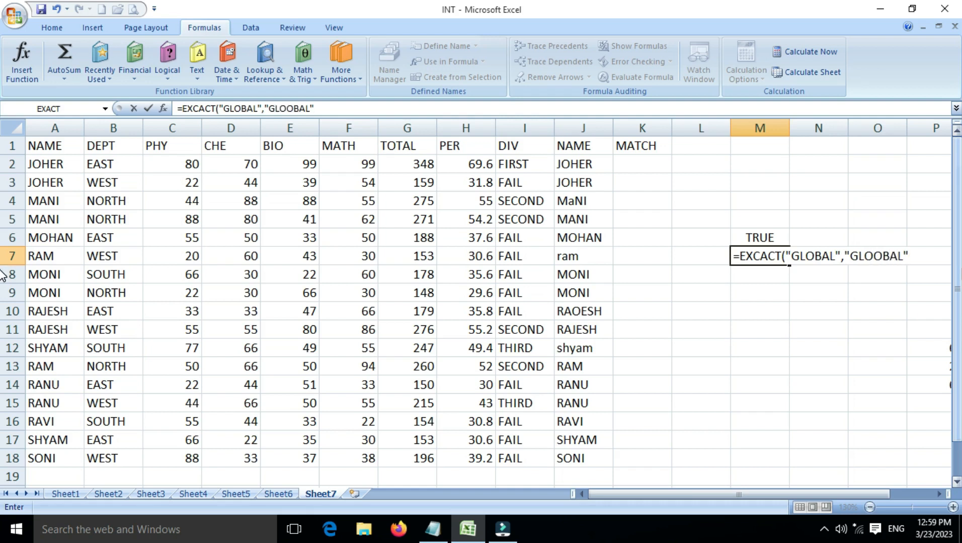
key("Return")
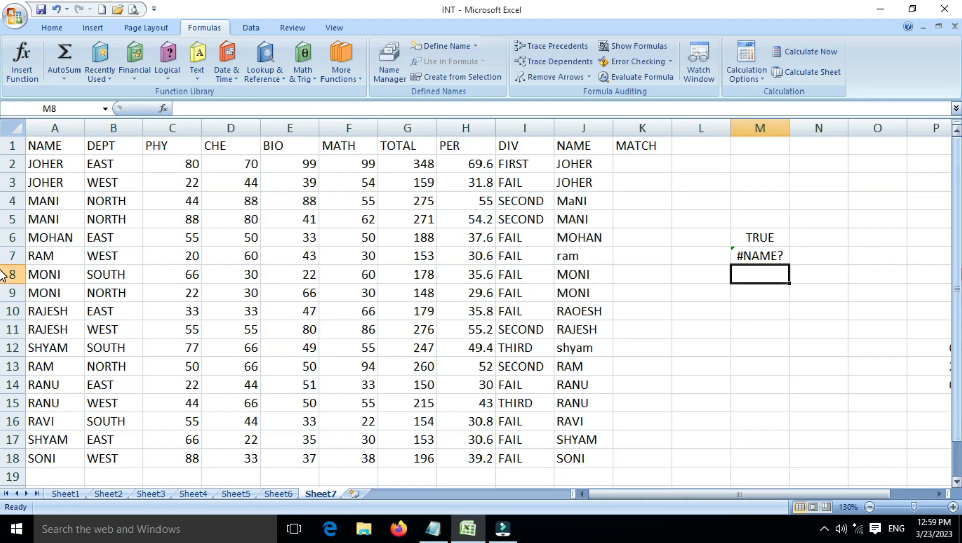
Correct the misspelled function name in cell M7's formula to EXACT.
key("Up")
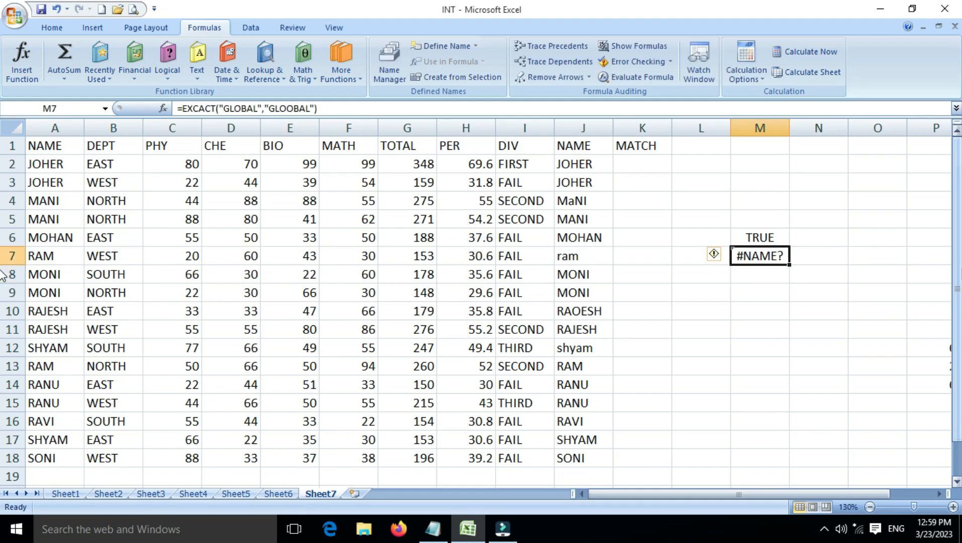
key("F2")
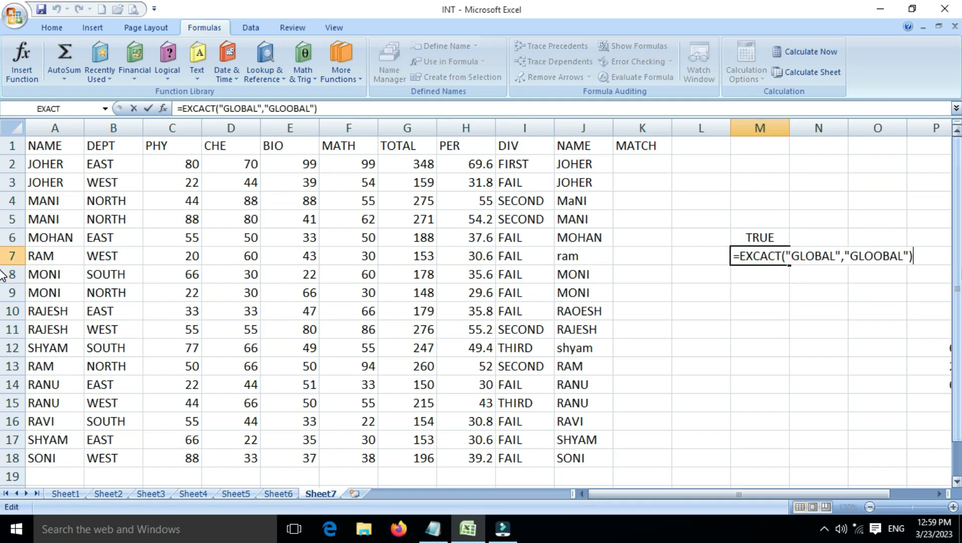
key("Left")
key("Left")
key("Left")
key("Left")
key("Left")
key("Left")
key("Left")
key("Left")
key("Left")
key("Left")
key("Left")
key("Left")
key("Left")
key("Left")
key("Left")
key("Left")
key("Left")
key("Left")
key("Left")
key("Left")
key("BackSpace")
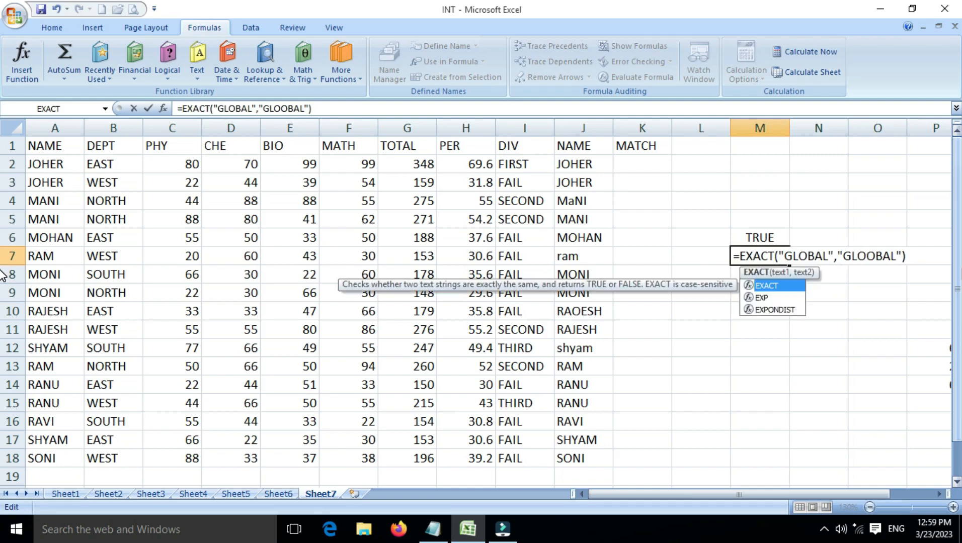
key("Return")
key("Up")
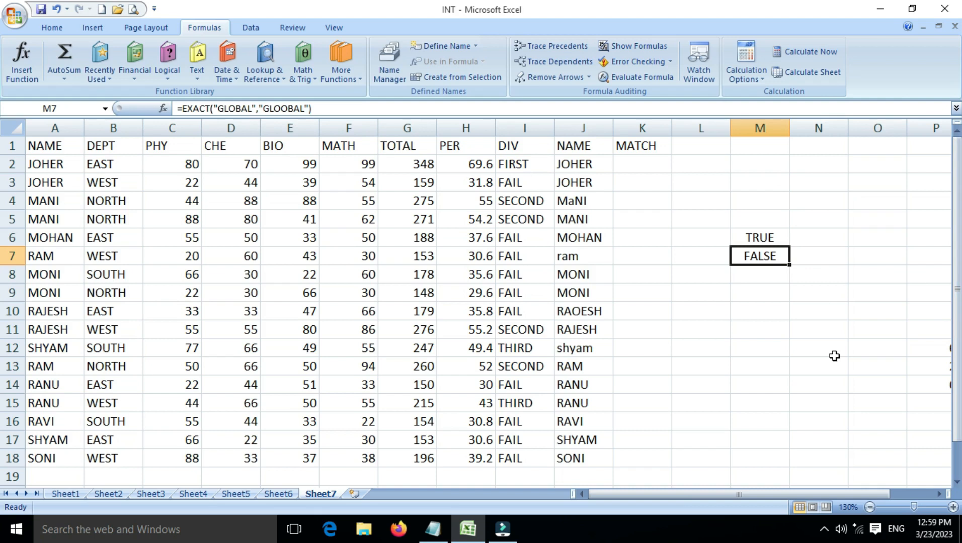
Replace the second text in cell M7's EXACT formula with lowercase "global".
key("F2")
key("Left")
key("Left")
key("Left")
key("Left")
key("Left")
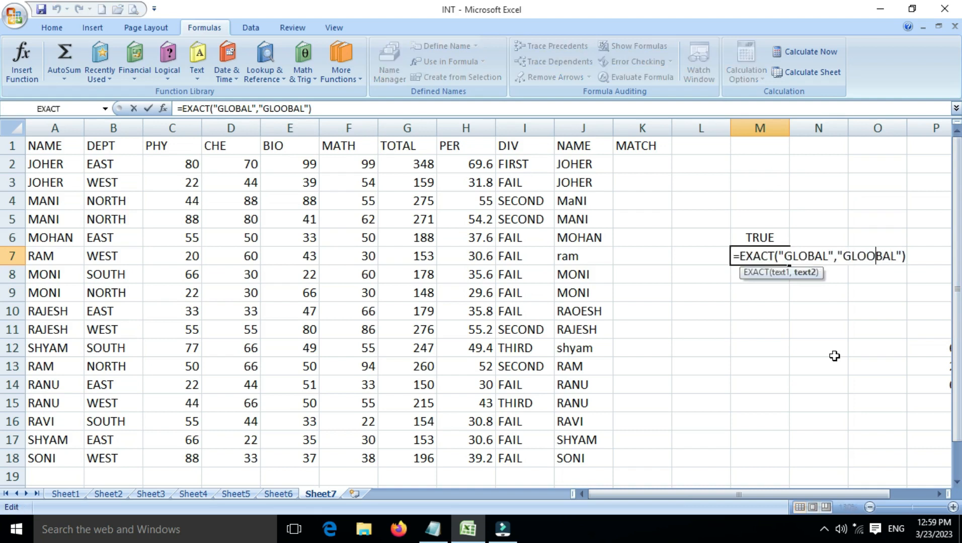
key("BackSpace")
key("Left")
key("Left")
key("Delete")
key("Delete")
key("Delete")
key("Delete")
key("Delete")
key("Delete")
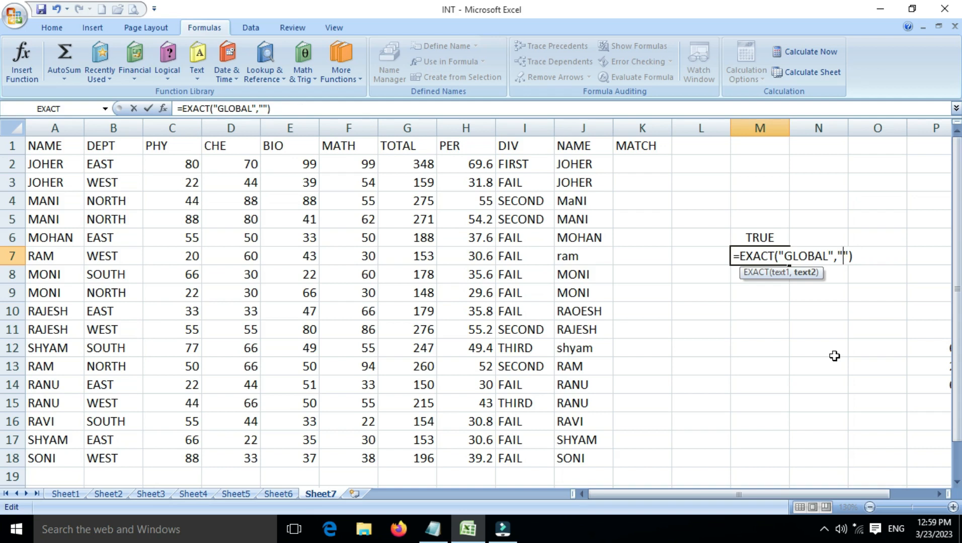
type("global")
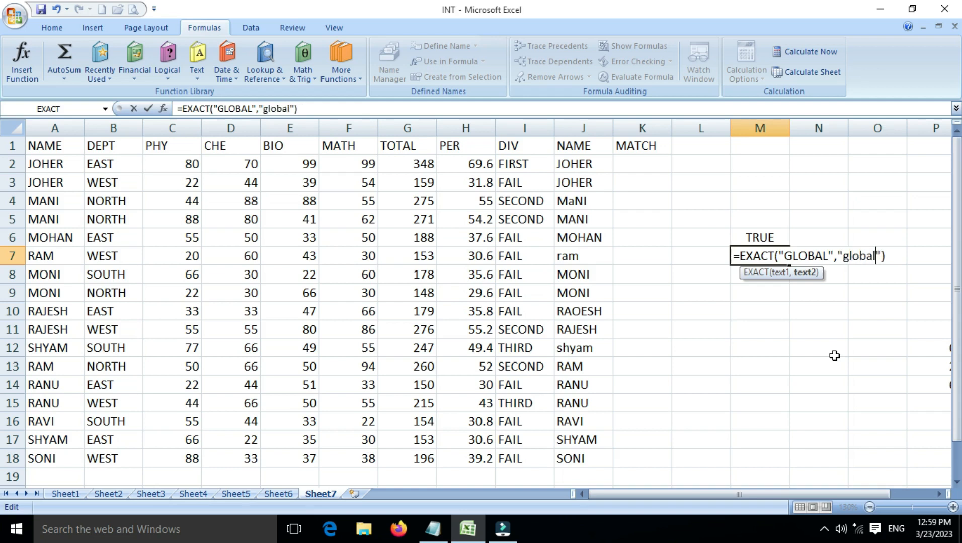
key("Return")
key("Up")
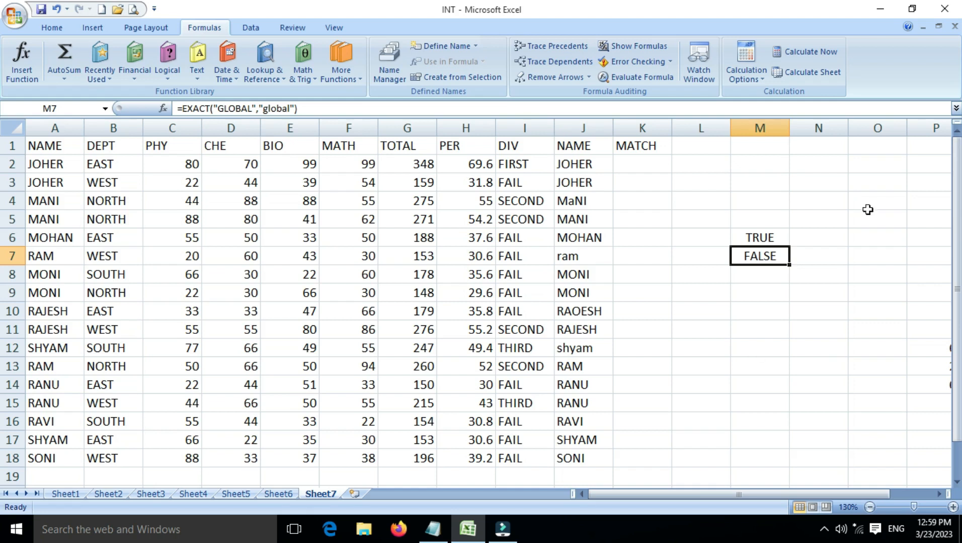
Insert the EXACT function in cell K2 under MATCH, with A2 as Text1 and J2 as Text2.
left_click(635, 166)
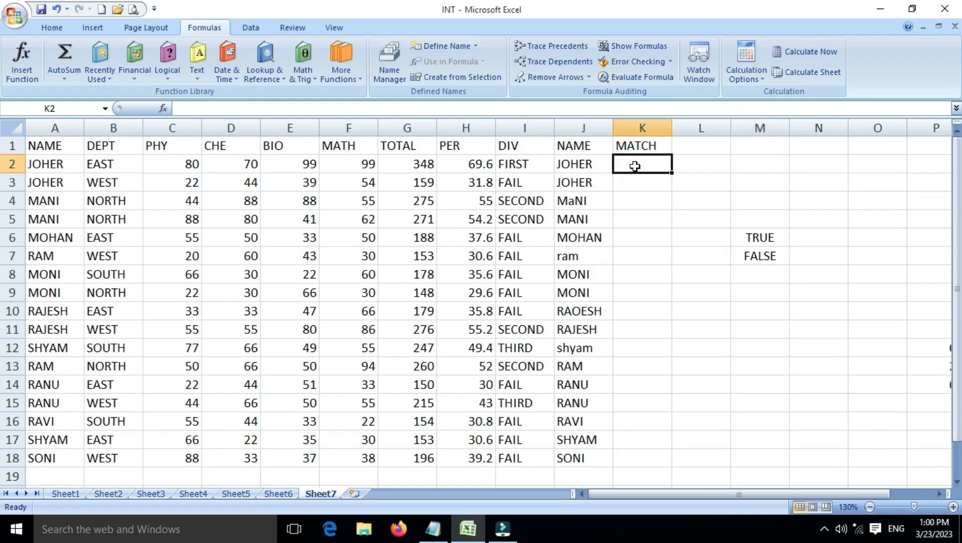
scroll(635, 167, "up", 2)
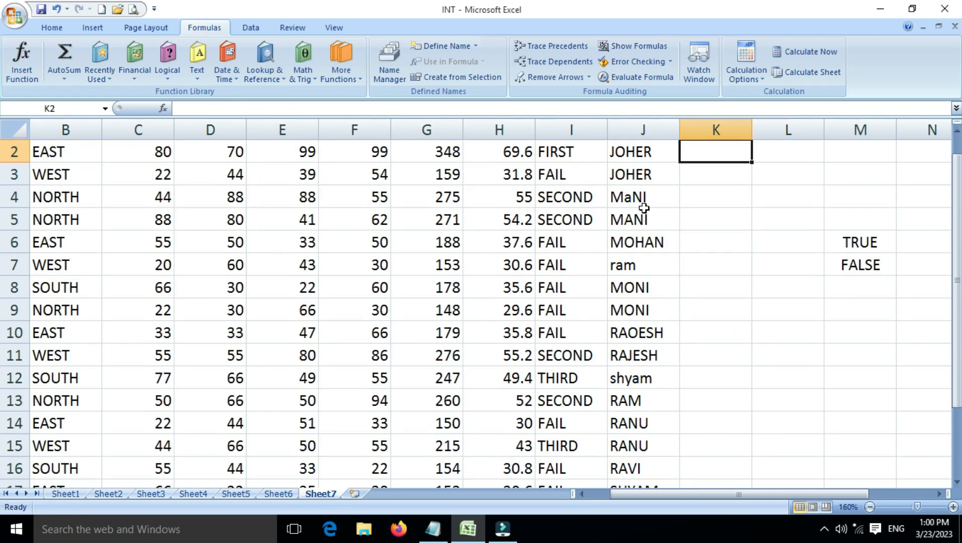
scroll(643, 206, "up", 1)
left_click_drag(721, 491, 646, 493)
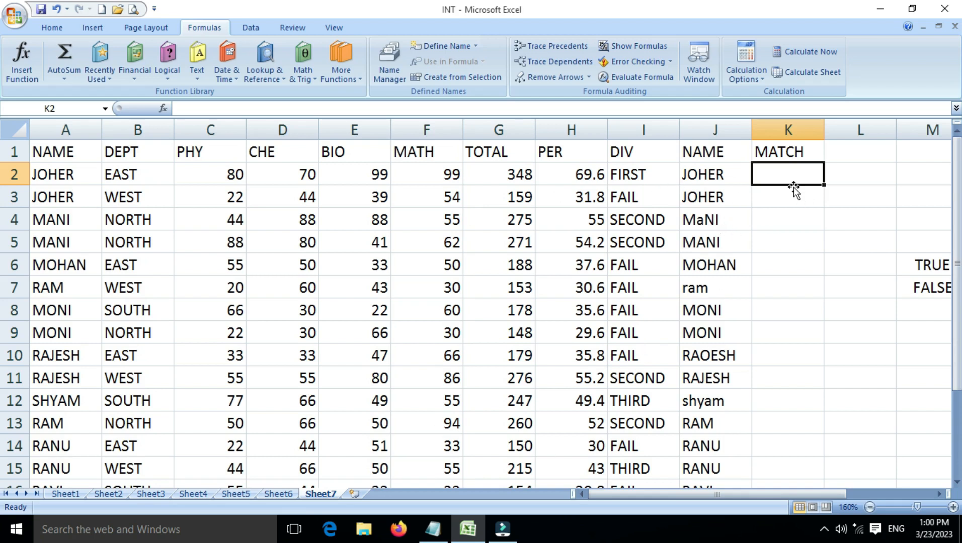
left_click(206, 76)
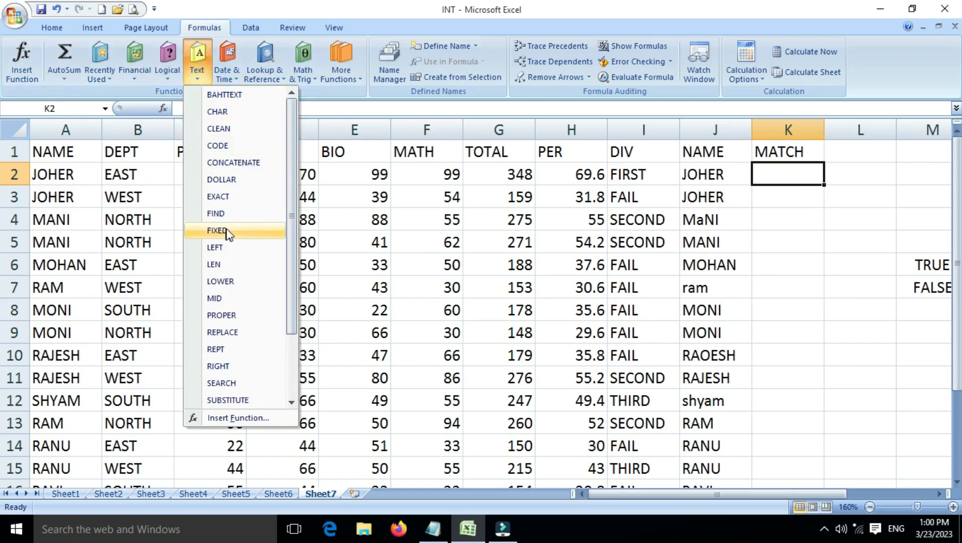
left_click(227, 198)
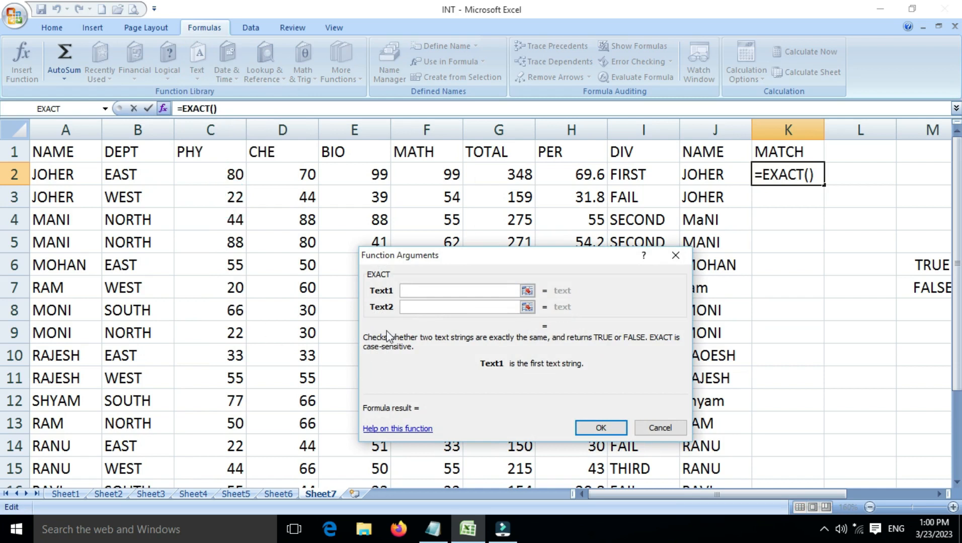
left_click(70, 177)
left_click(419, 307)
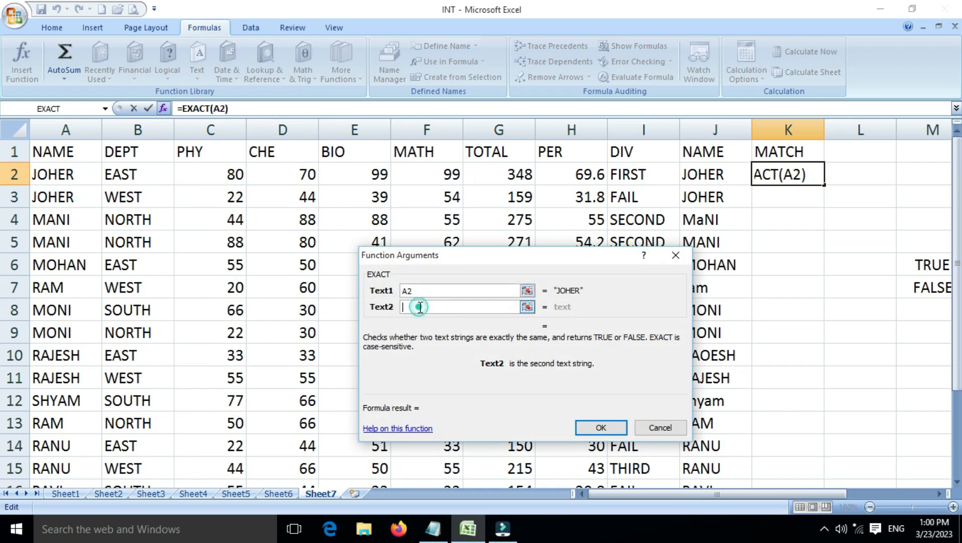
left_click(700, 177)
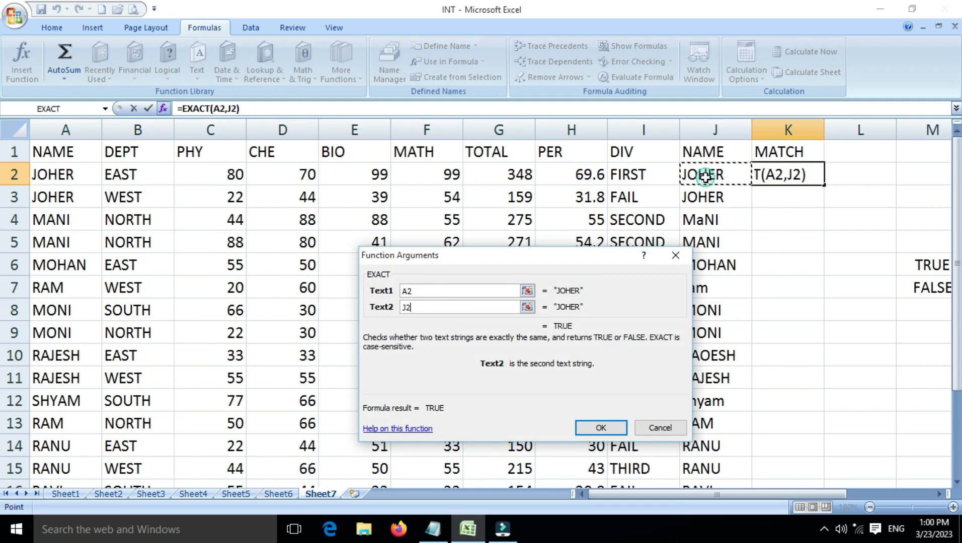
left_click(602, 428)
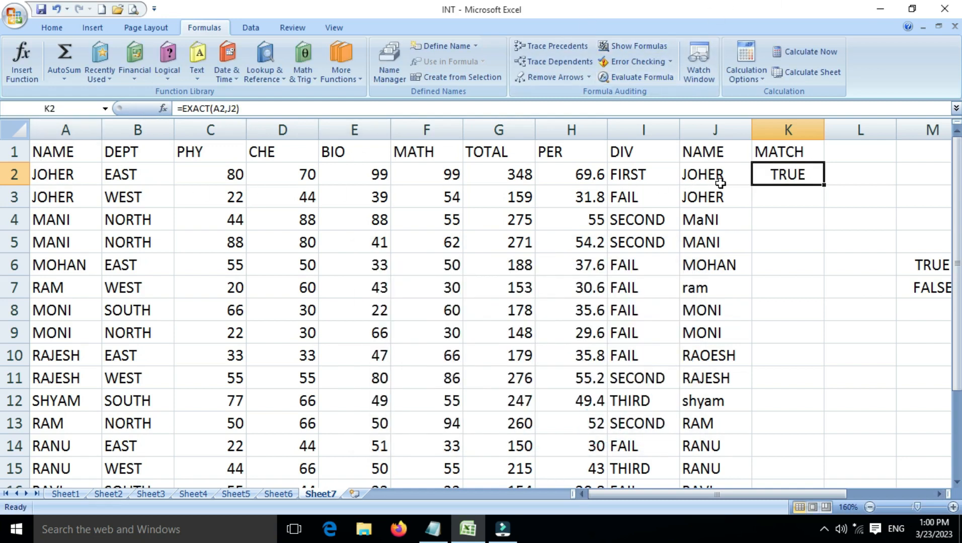
Fill the EXACT formula from K2 down the MATCH column to K18.
left_click_drag(823, 185, 820, 459)
left_click(799, 355)
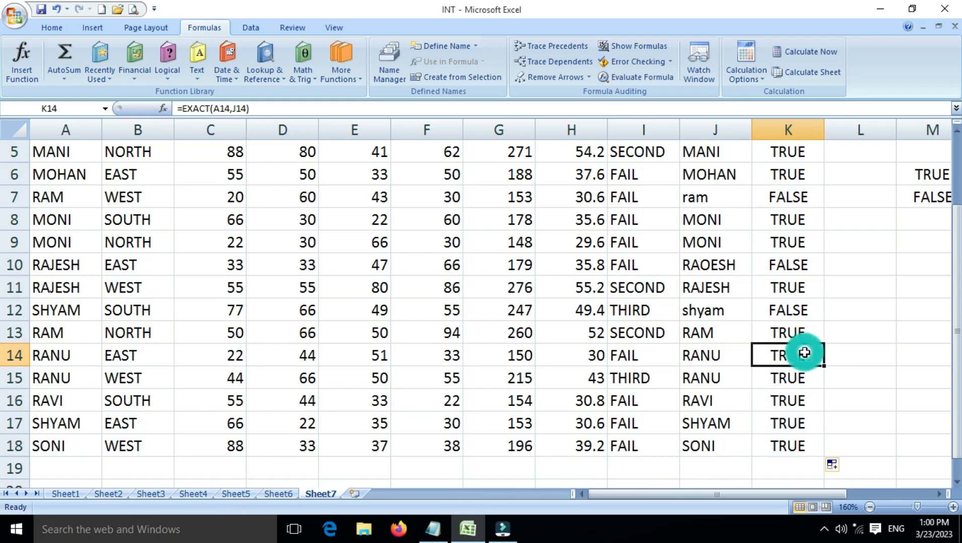
scroll(805, 354, "up", 2)
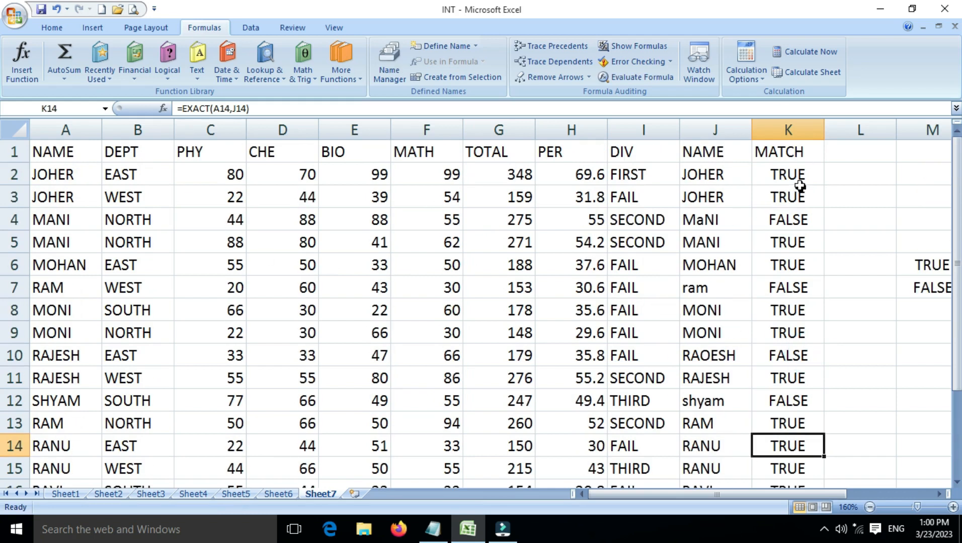
Compare the two NAME entries with the MATCH results in rows 4 and 7.
left_click(787, 221)
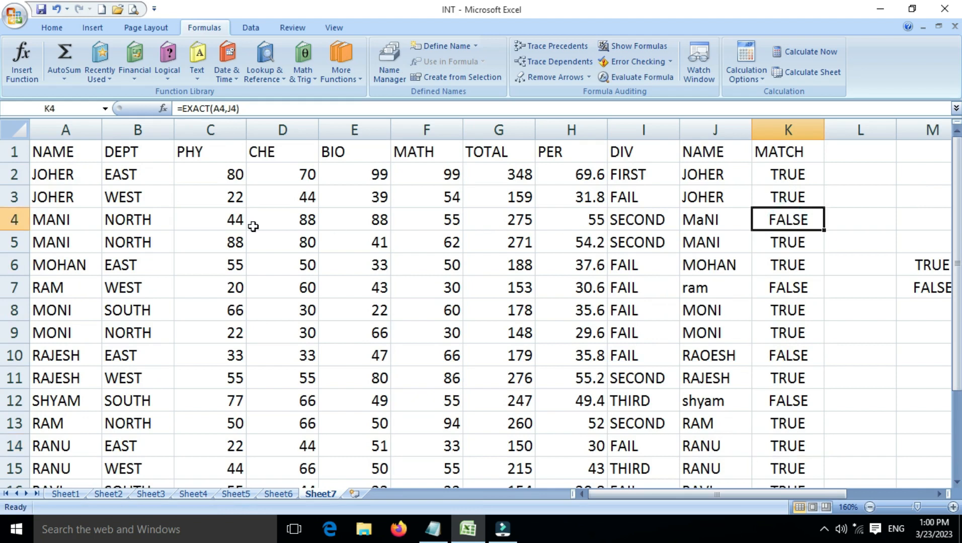
left_click(702, 225)
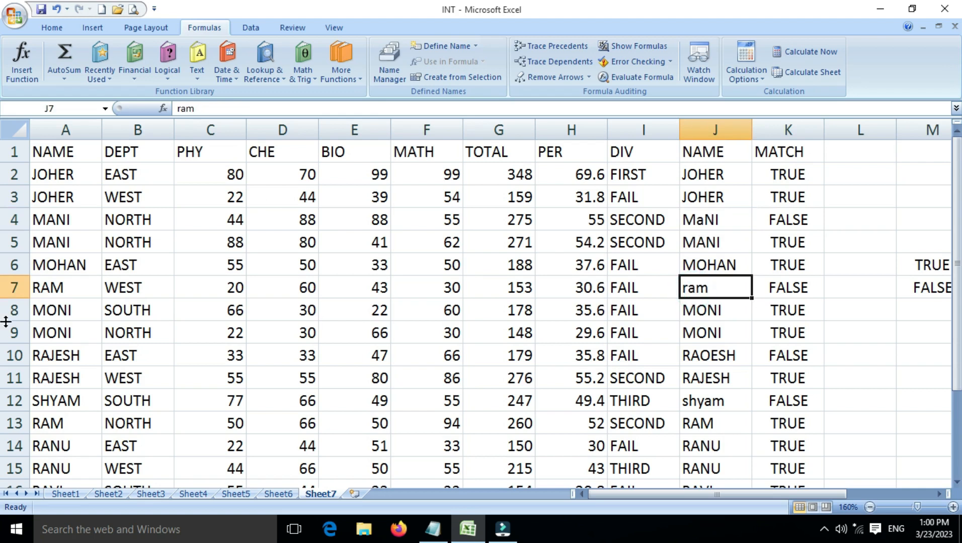
left_click(53, 287)
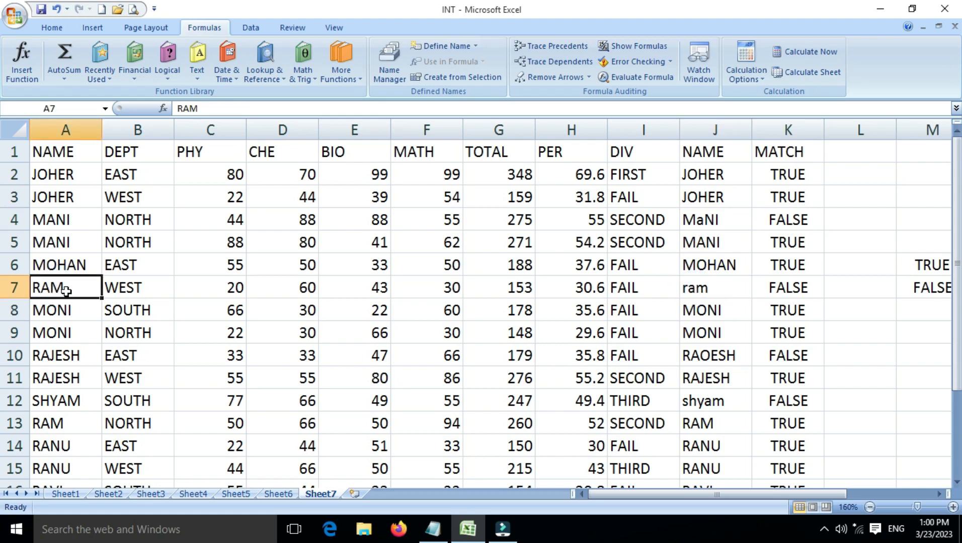
left_click(684, 288)
left_click(765, 290)
scroll(719, 335, "down", 2)
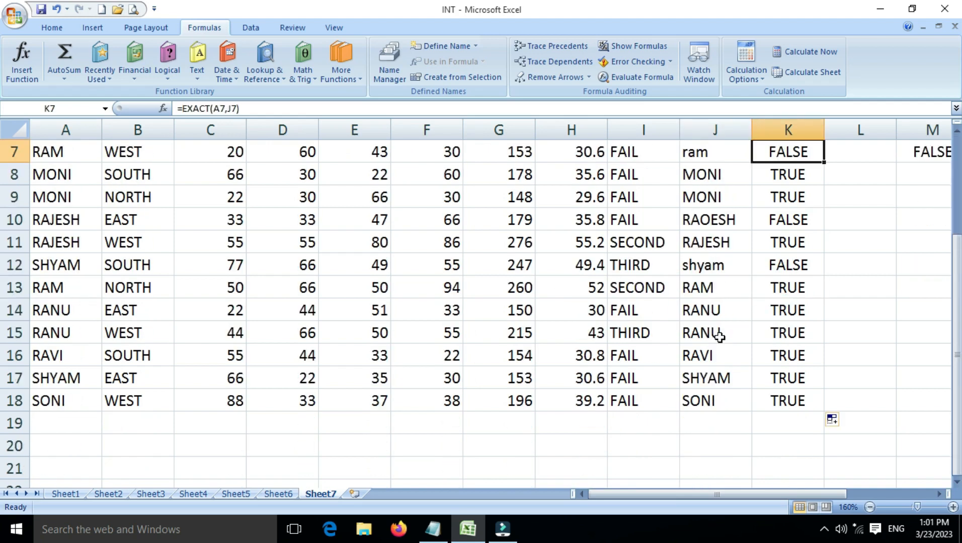
Compare the names in columns A and J for rows 10 and 12, and check the formula in K2.
scroll(720, 336, "up", 1)
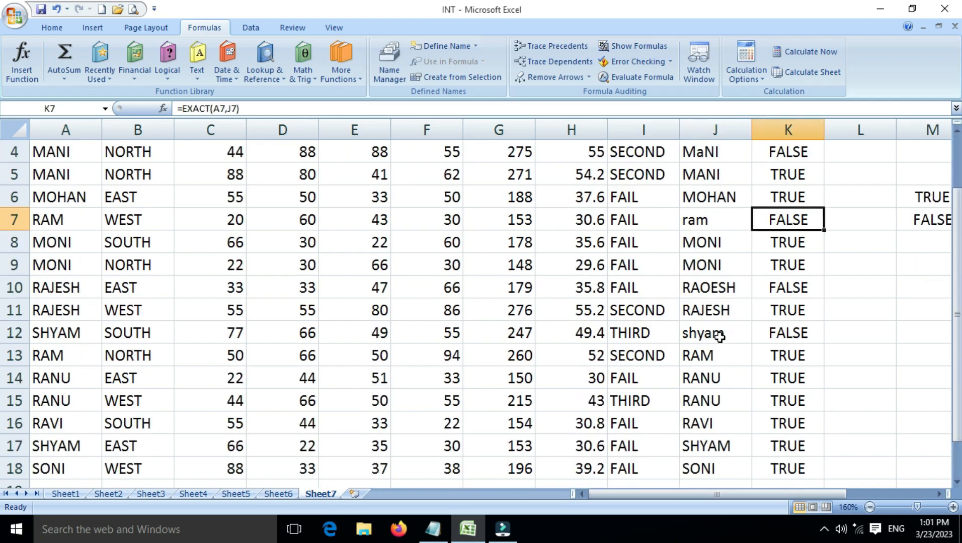
left_click(44, 292)
left_click(695, 289)
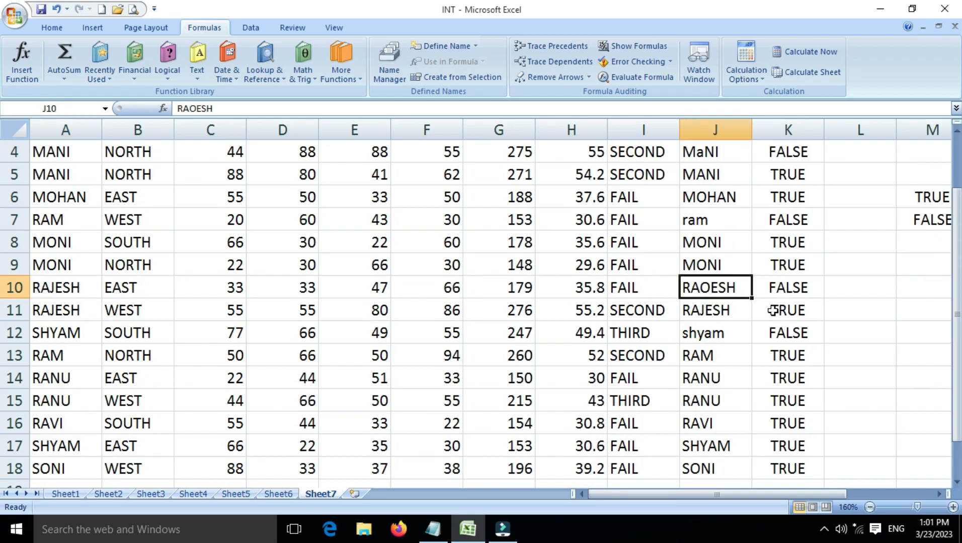
left_click(704, 342)
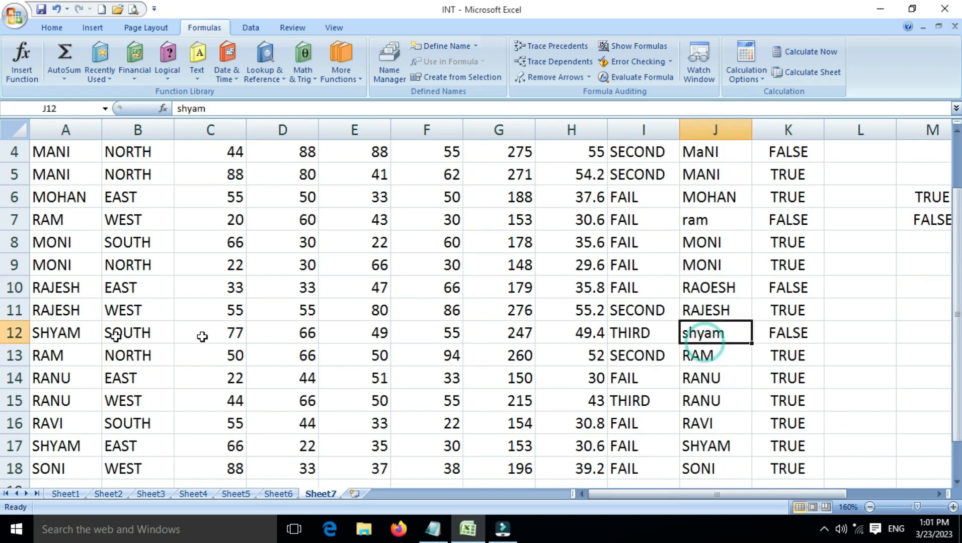
left_click(76, 335)
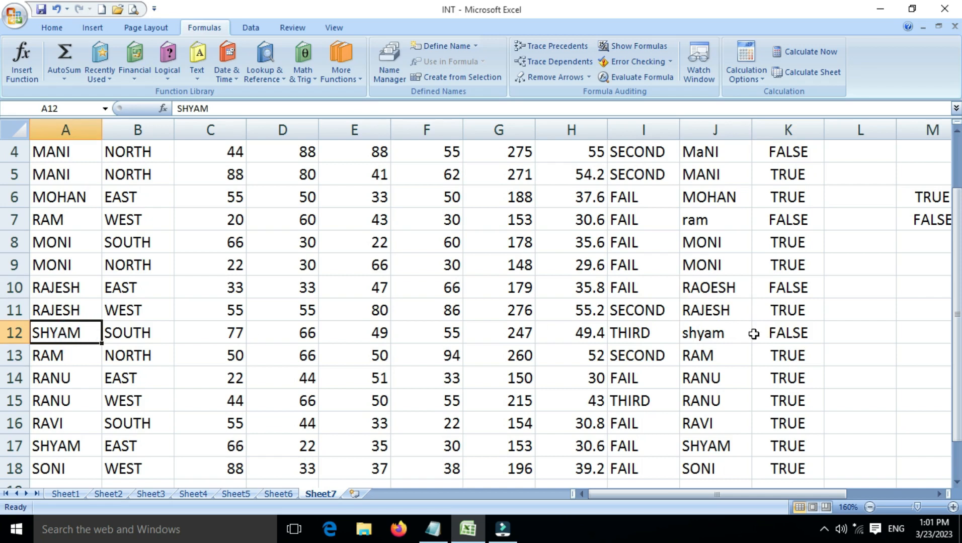
left_click(697, 338)
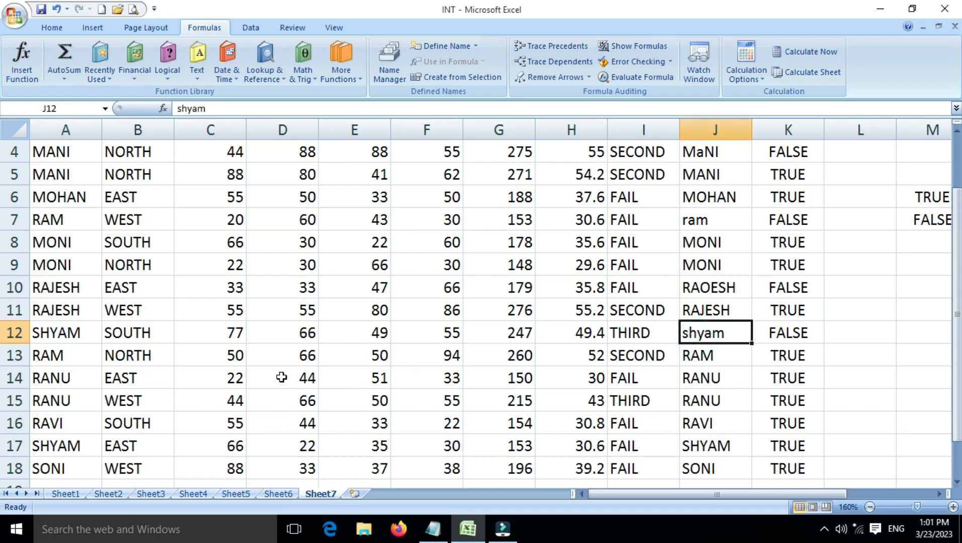
scroll(413, 426, "up", 1)
scroll(412, 426, "down", 3)
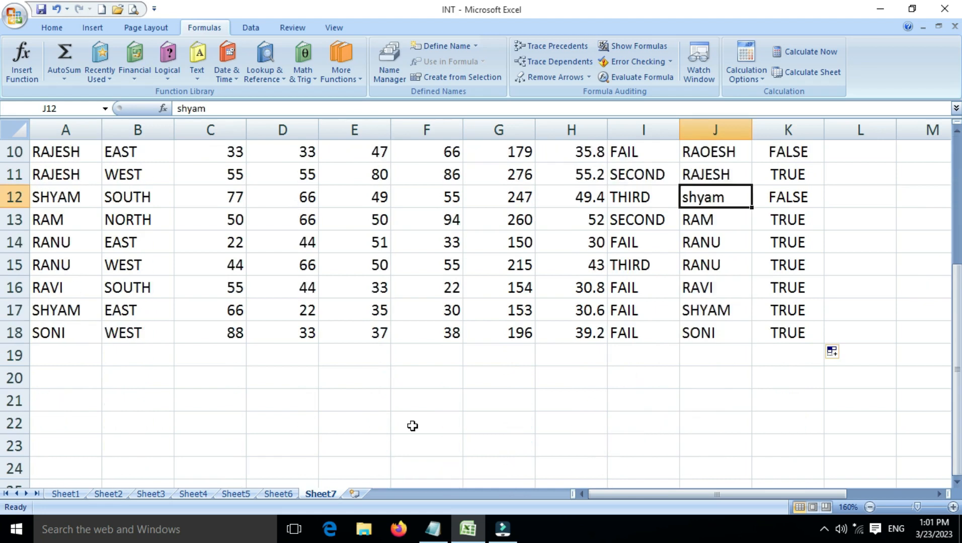
scroll(413, 426, "up", 3)
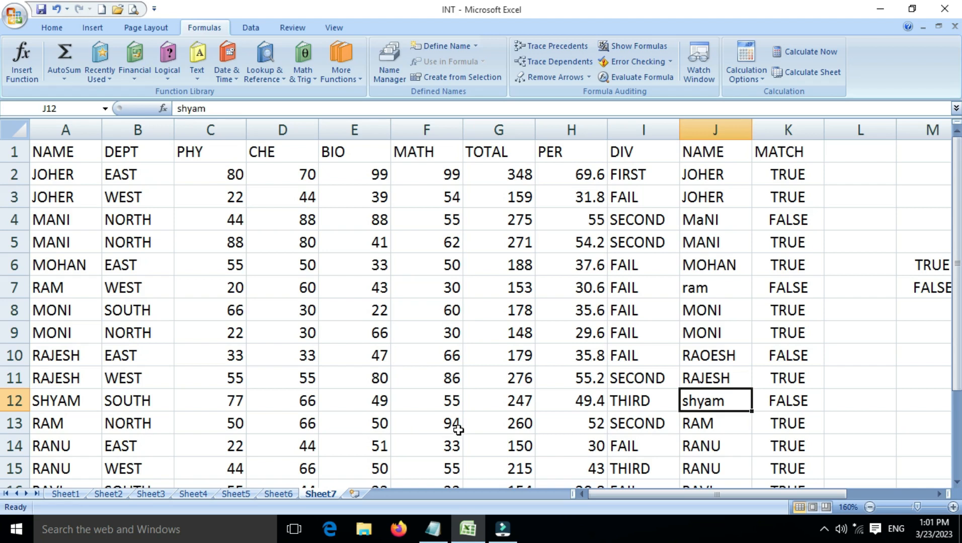
left_click(790, 180)
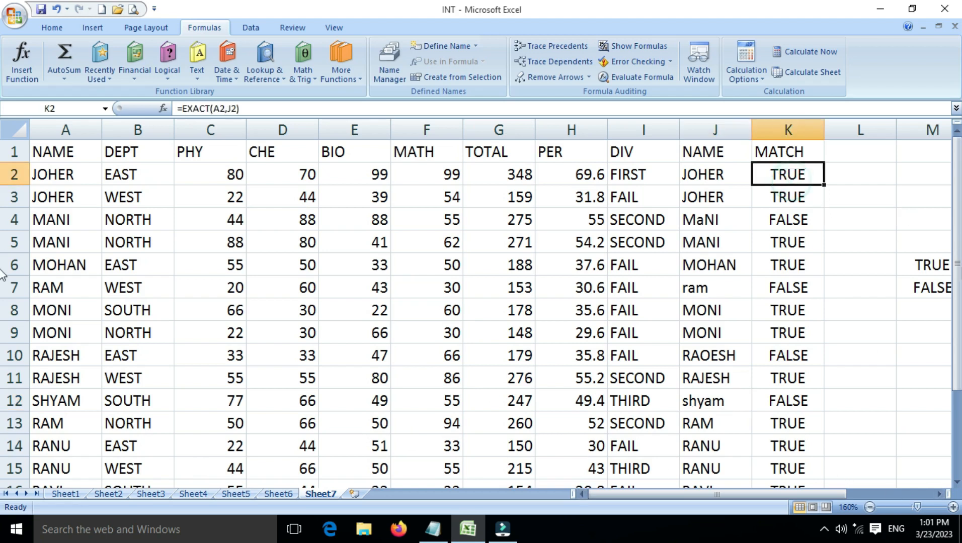
left_click(207, 185)
Enter the header TOTAL in capitals in cell L1.
left_click(831, 153)
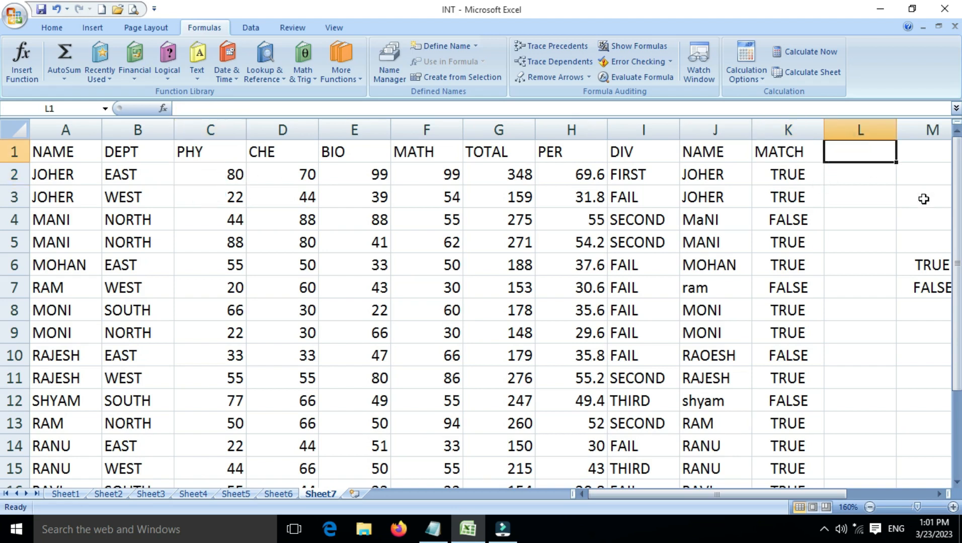
type("total")
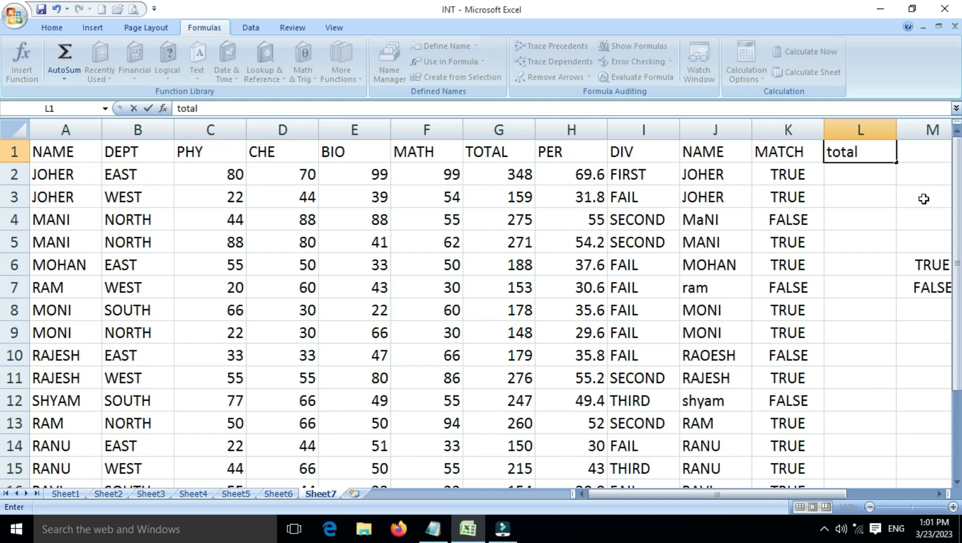
key("Return")
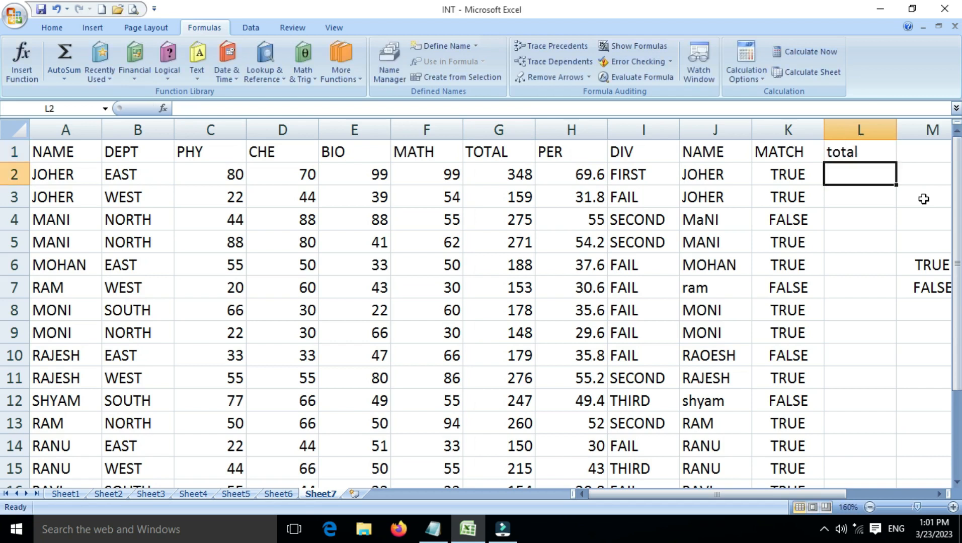
key("Up")
type("T")
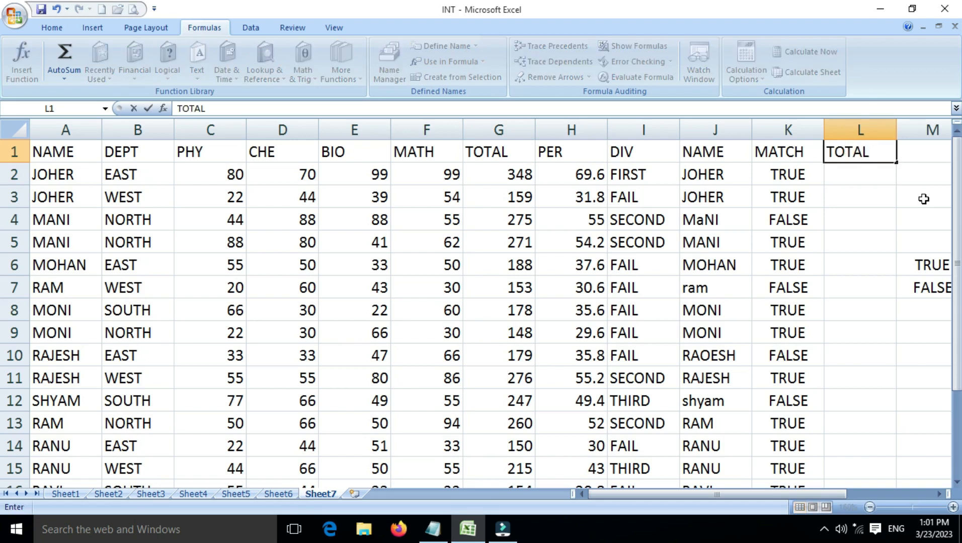
key("Return")
Copy the TOTAL formulas in G2:G18 and paste them into column L starting at L2.
left_click(520, 178)
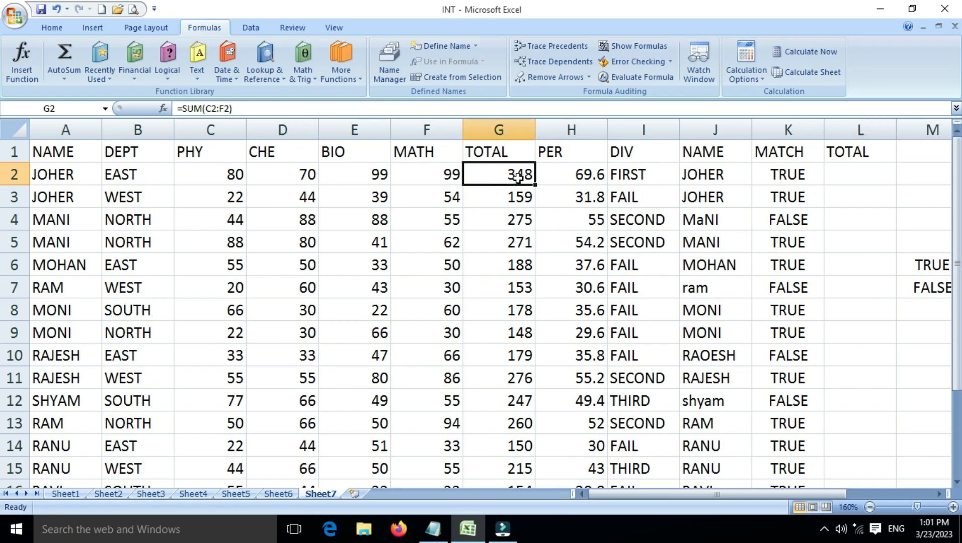
left_click_drag(518, 177, 517, 483)
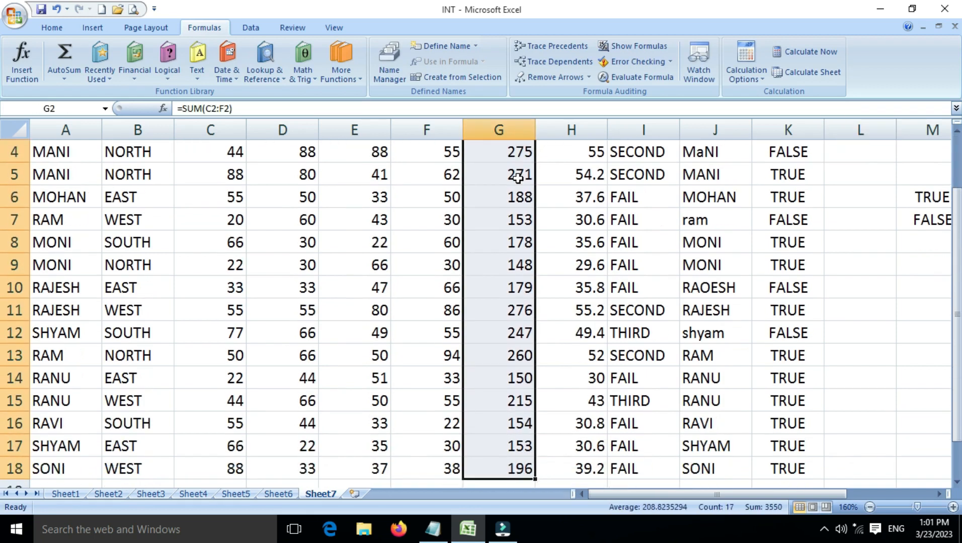
key("ctrl+c")
scroll(518, 177, "up", 1)
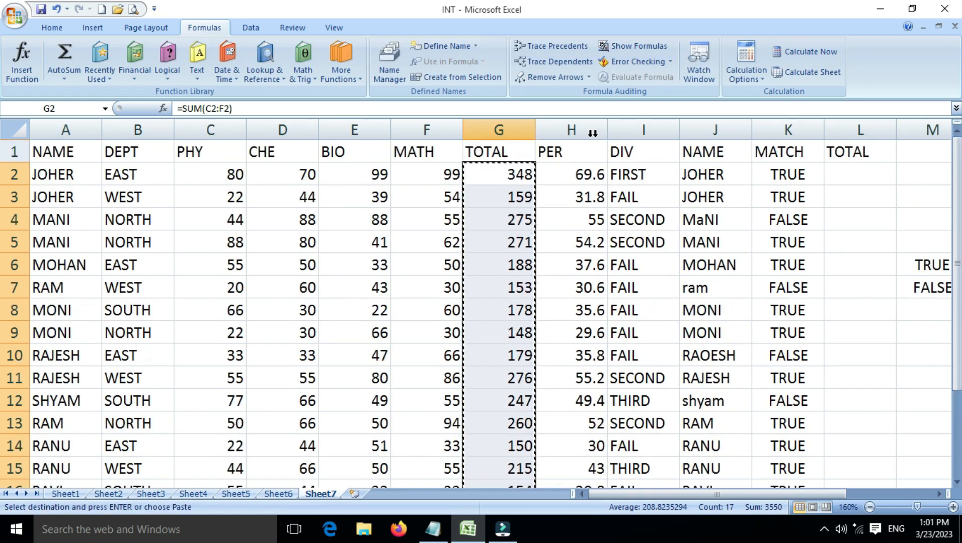
left_click(845, 167)
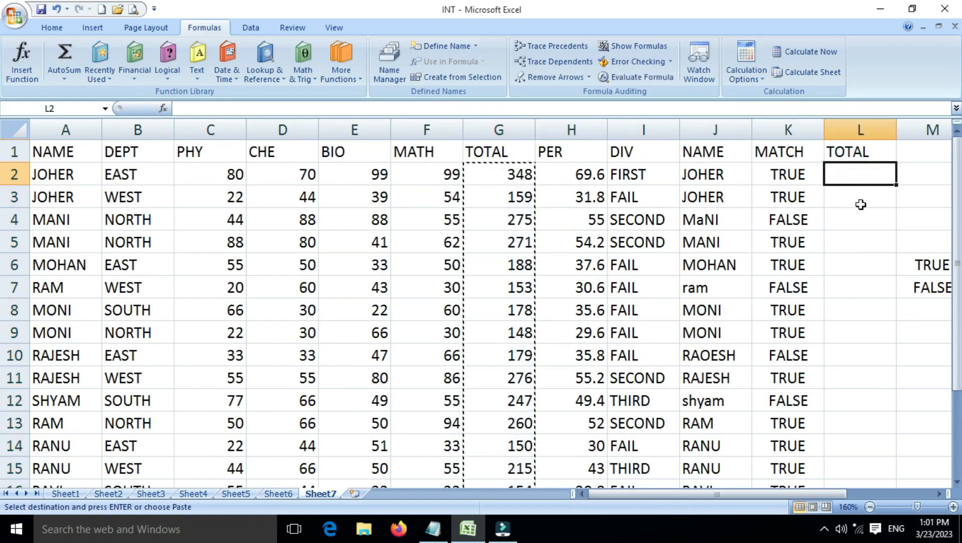
key("ctrl+v")
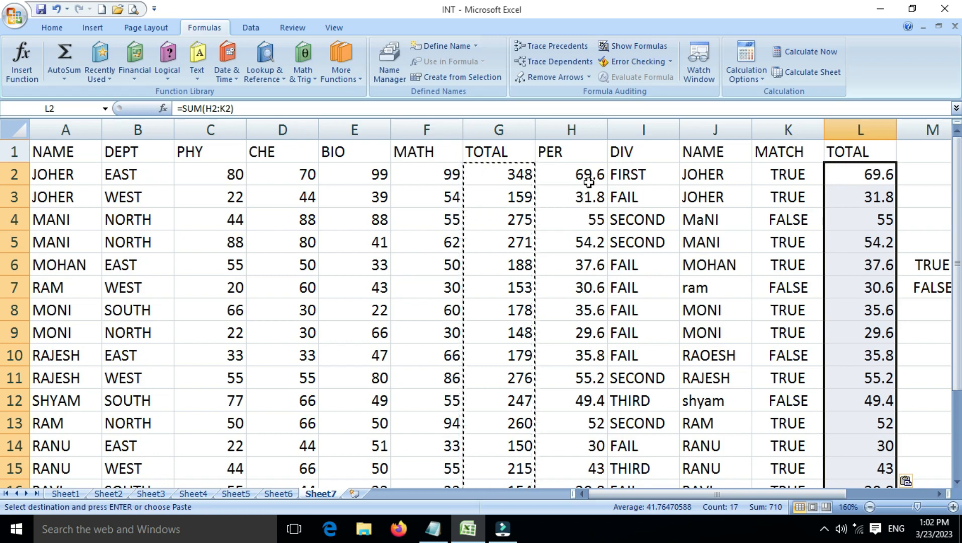
Reselect G2:G18 and repeat the paste of the copied totals at L2.
left_click_drag(498, 174, 508, 460)
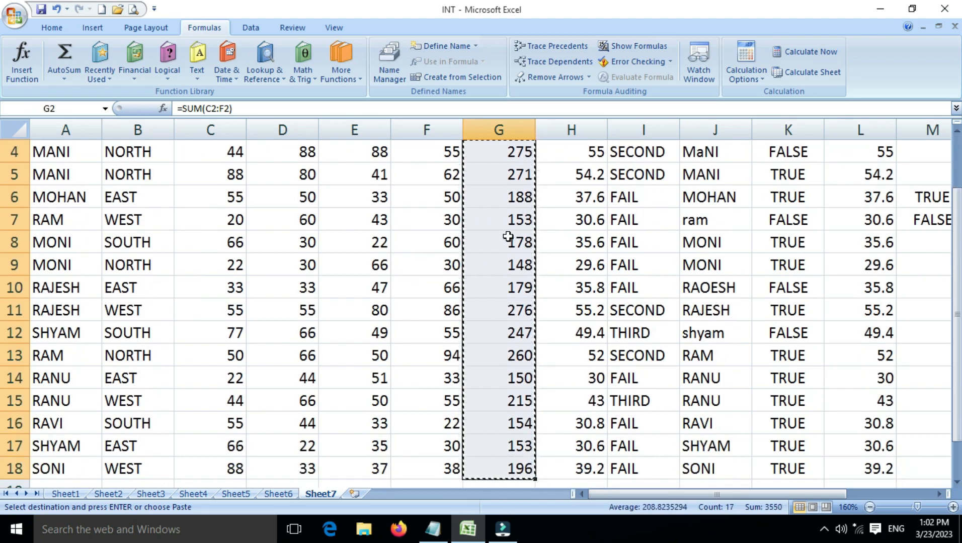
scroll(508, 238, "up", 1)
left_click(864, 174)
left_click_drag(864, 174, 837, 213)
key("ctrl+v")
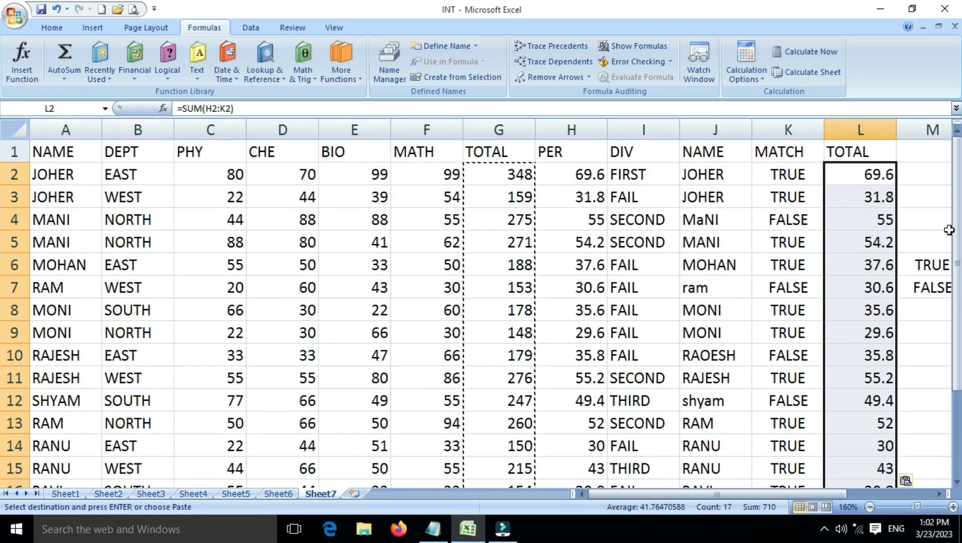
left_click(859, 201)
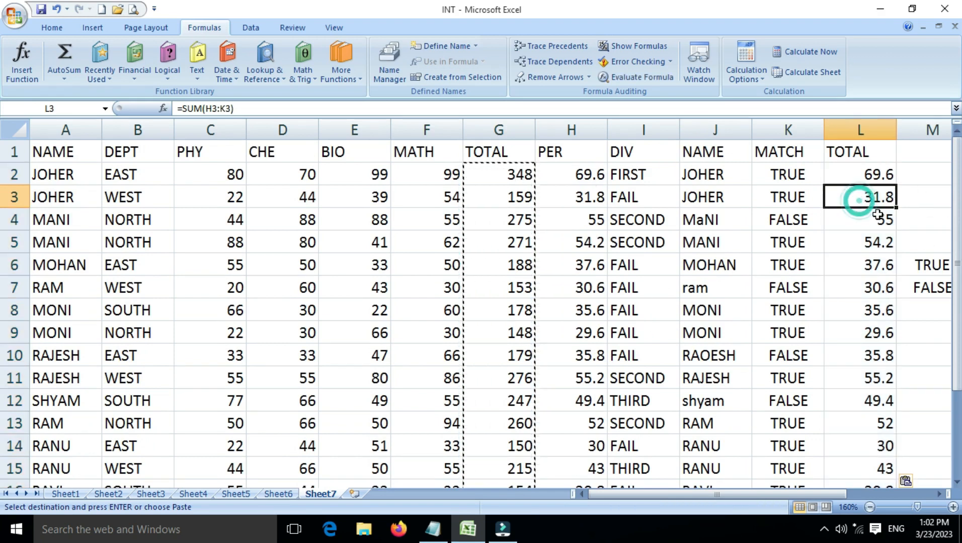
double_click(874, 197)
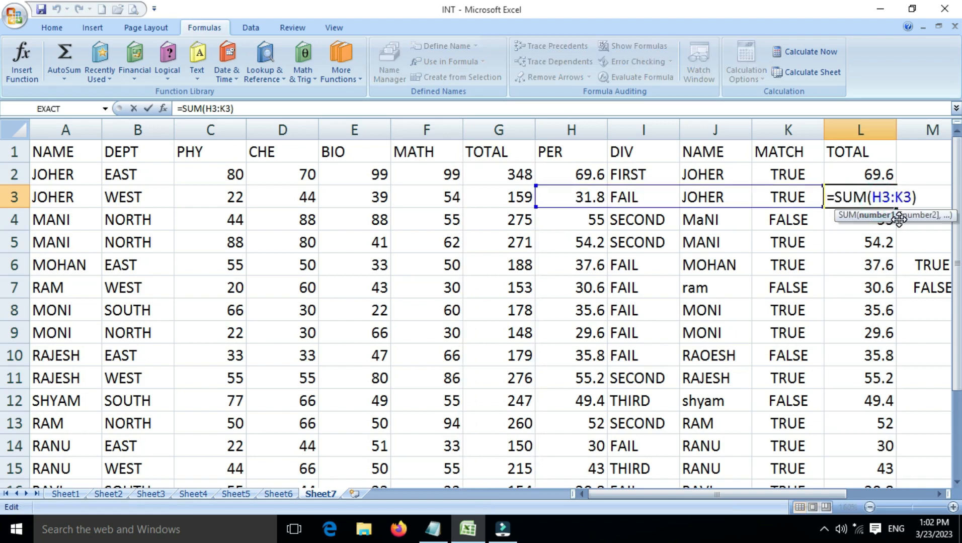
key("BackSpace")
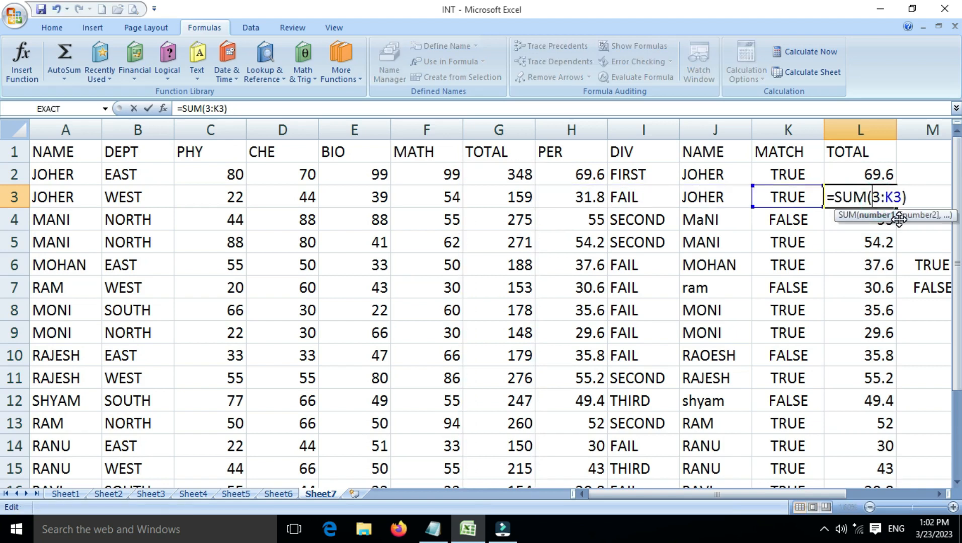
key("Escape")
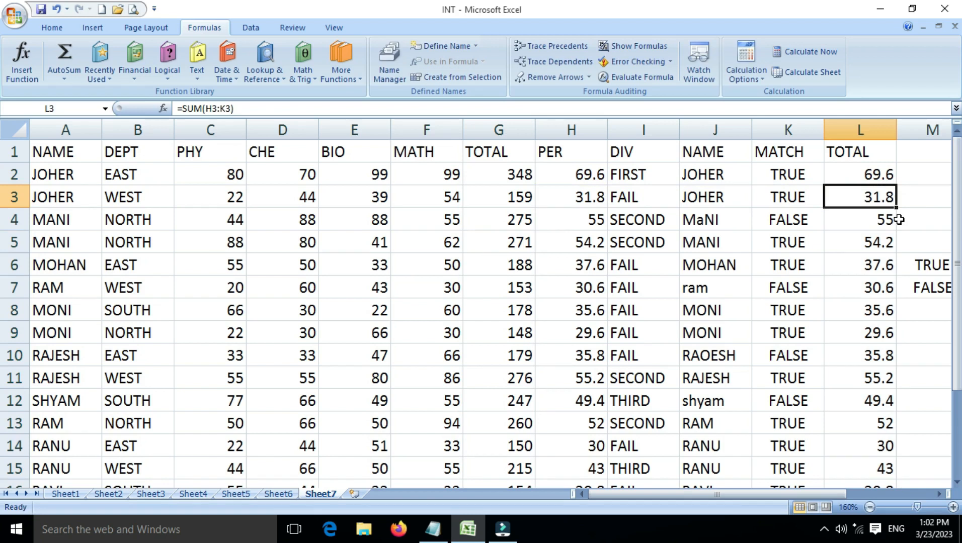
Replace the formula in cell L4 with the value 60.
left_click(874, 221)
double_click(875, 220)
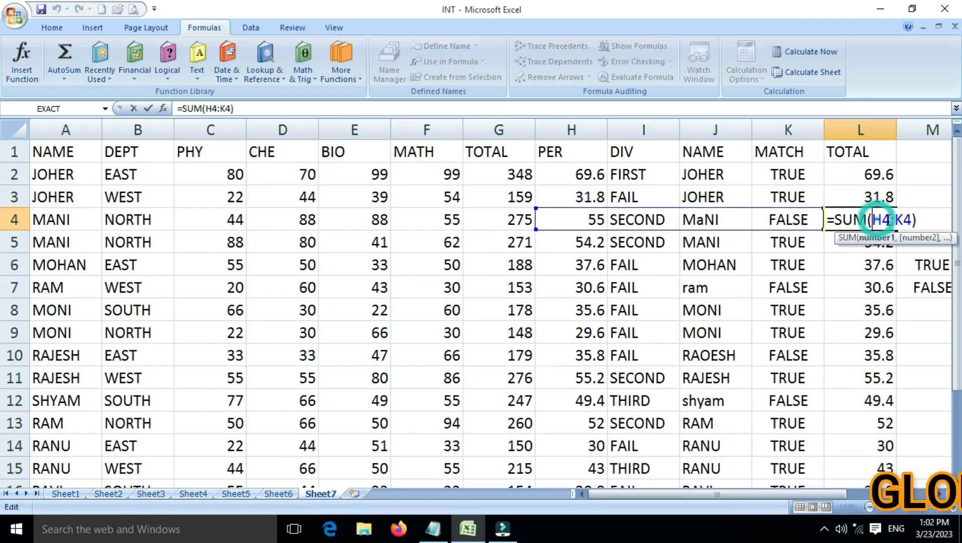
key("Escape")
type("6")
key("Return")
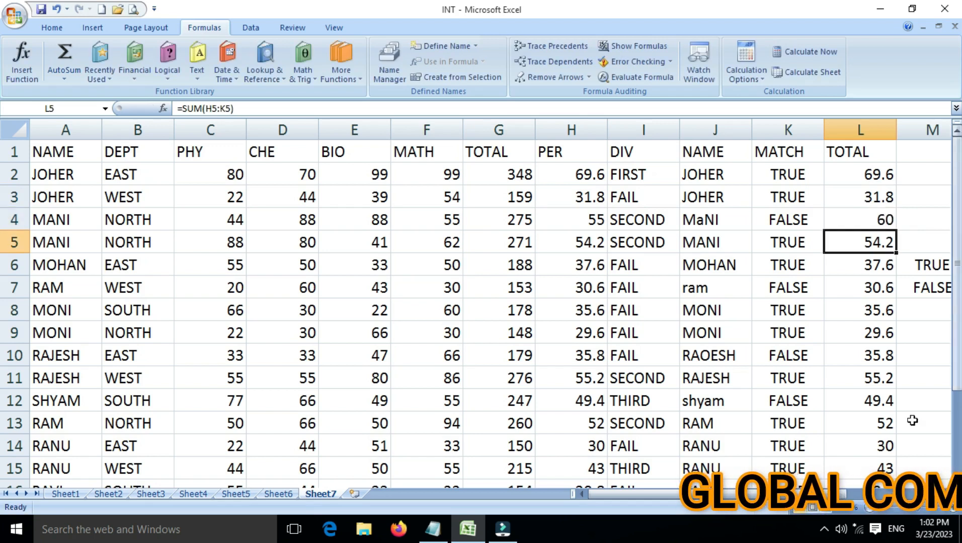
Clear the sample EXACT results from cells M6 and M7.
scroll(824, 357, "right", 2)
left_click_drag(799, 265, 796, 281)
key("Delete")
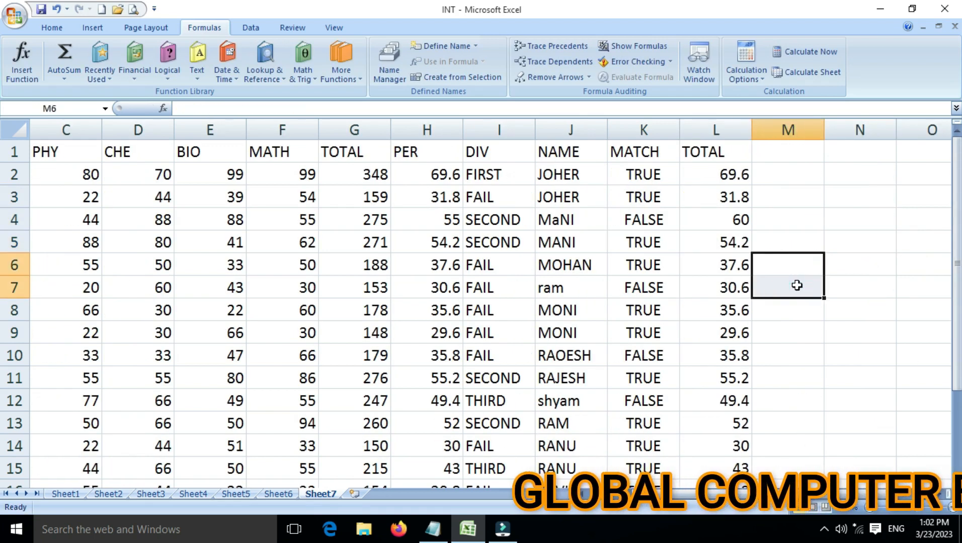
Insert an EXACT function in M2 comparing H2 with L2, and fill the formula down to M13.
left_click(788, 184)
type("=")
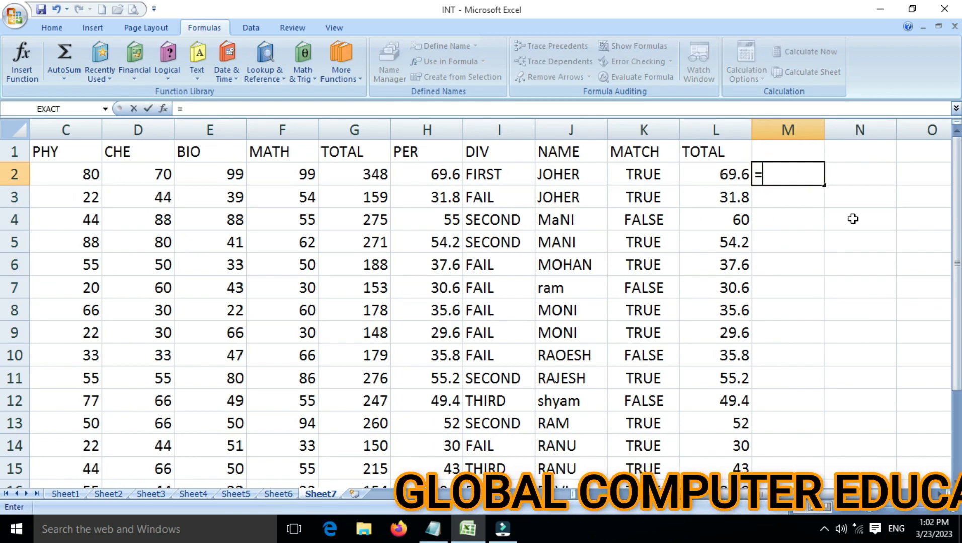
key("BackSpace")
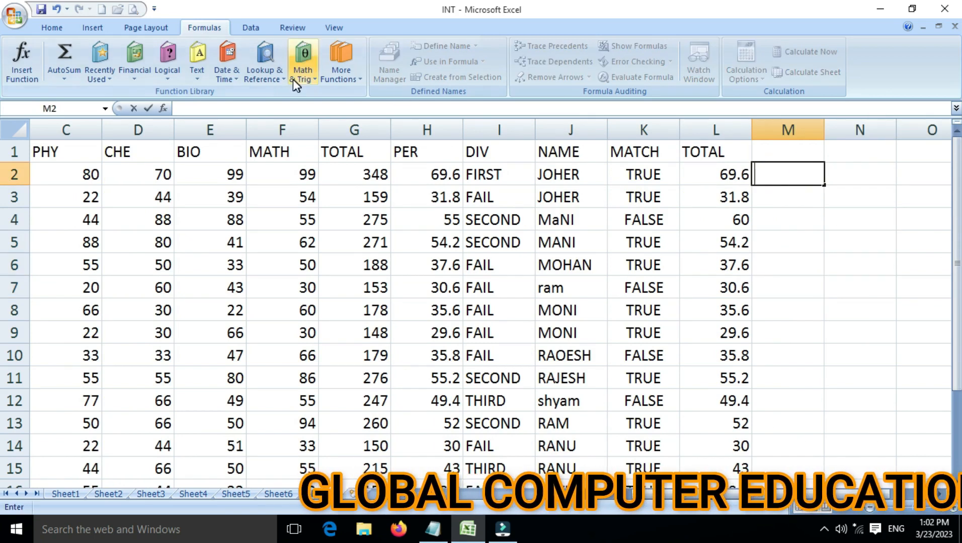
left_click(204, 79)
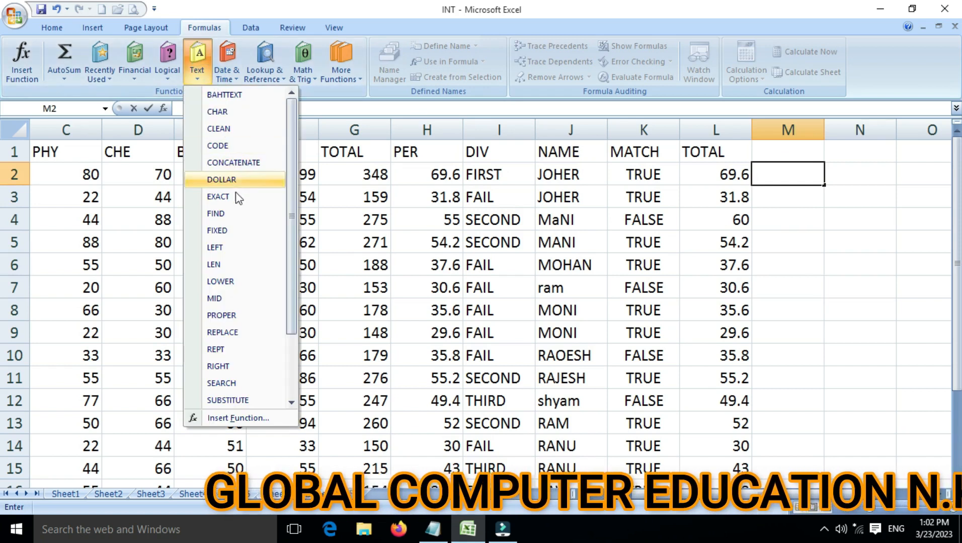
left_click(218, 196)
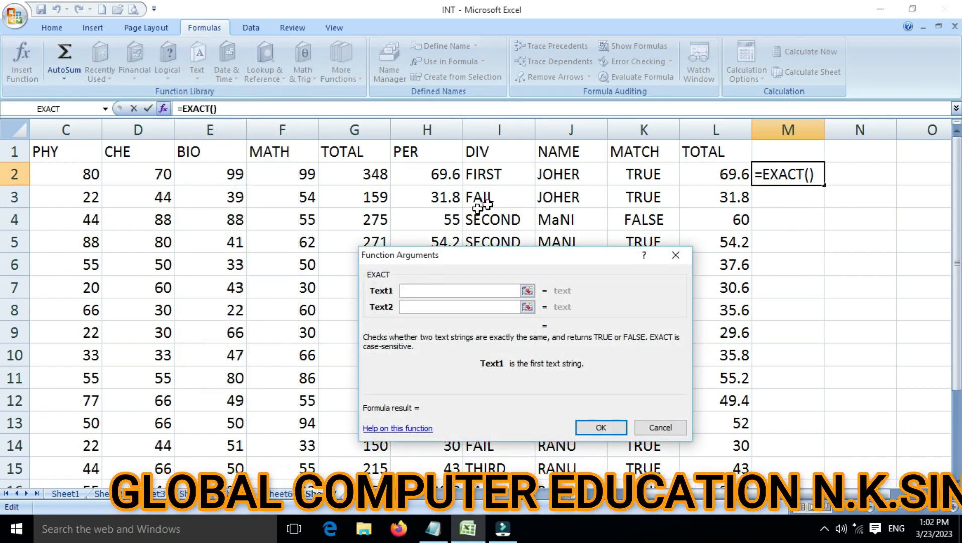
left_click(439, 176)
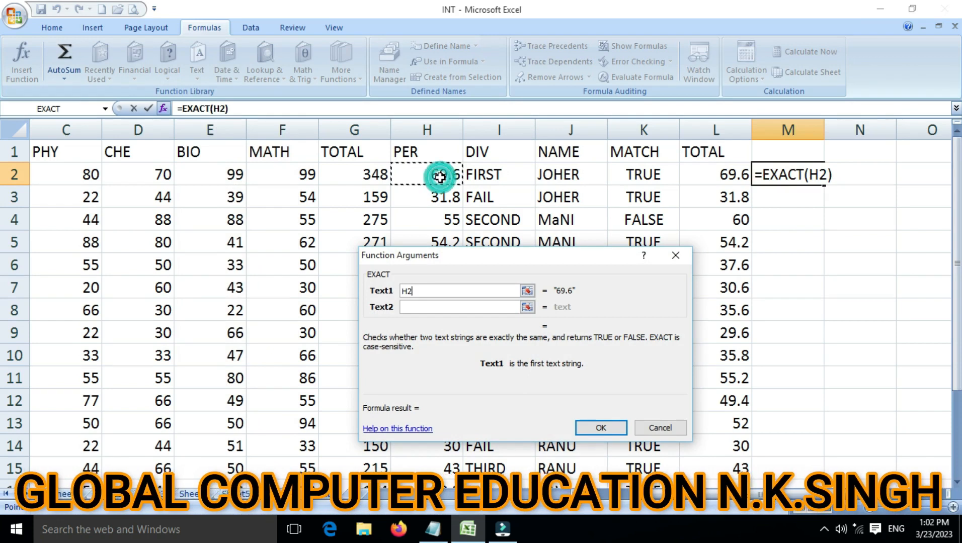
left_click(424, 303)
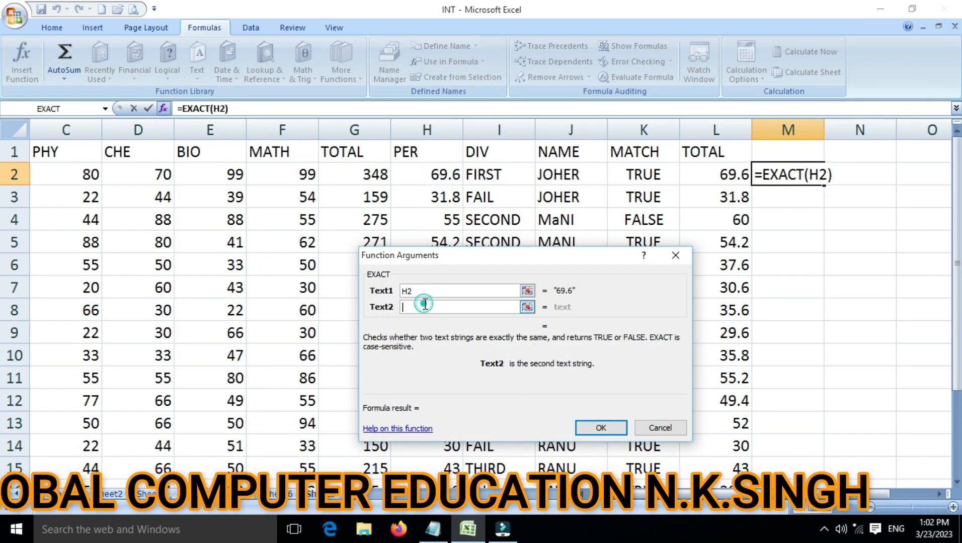
left_click(732, 177)
key("Return")
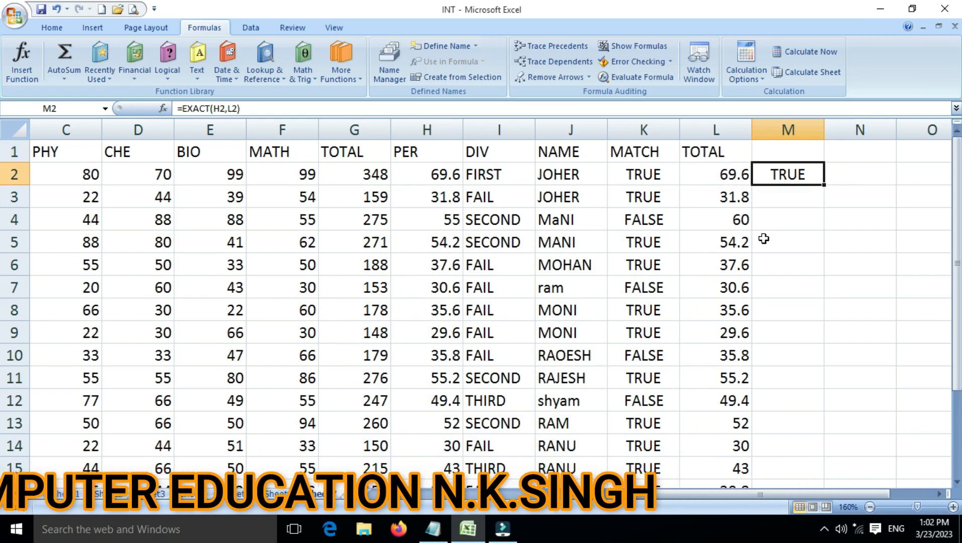
left_click_drag(826, 187, 824, 433)
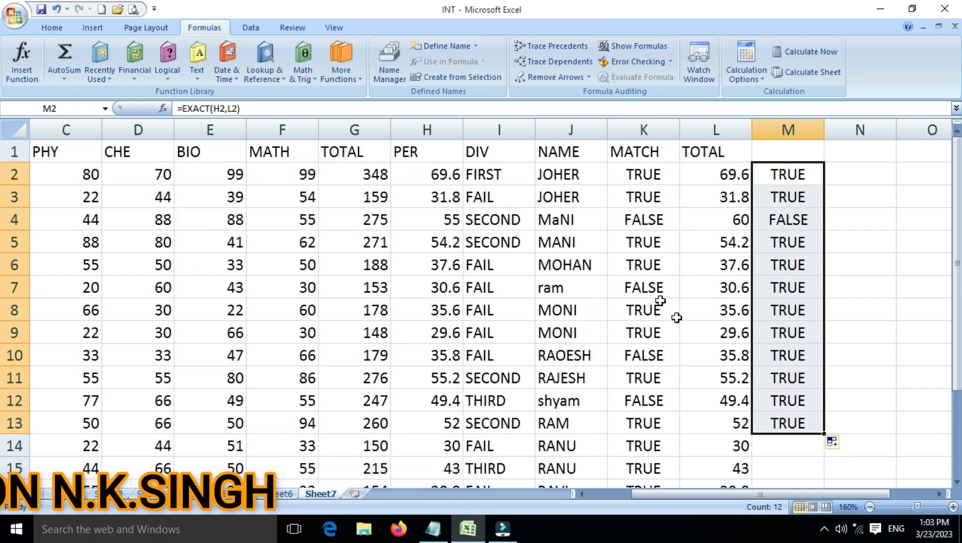
left_click_drag(744, 496, 702, 497)
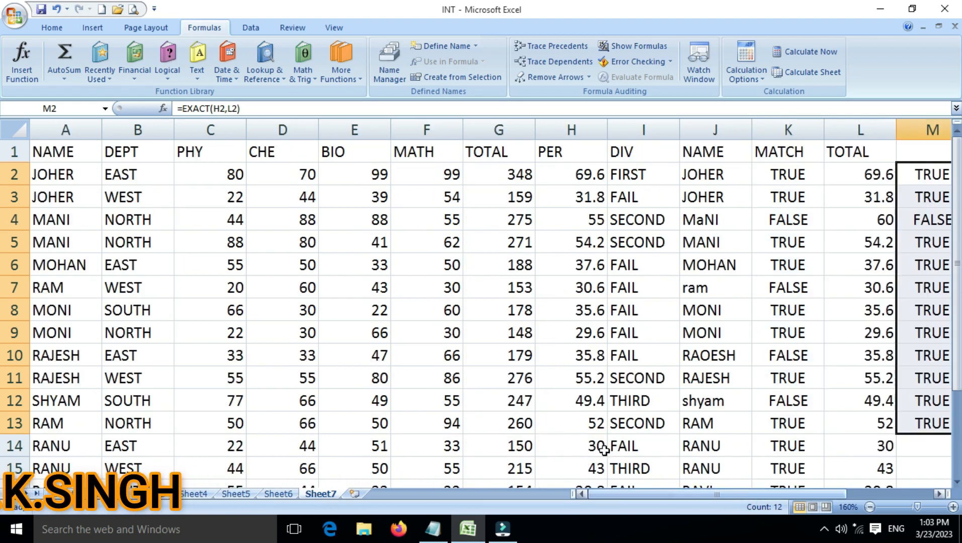
left_click(635, 309)
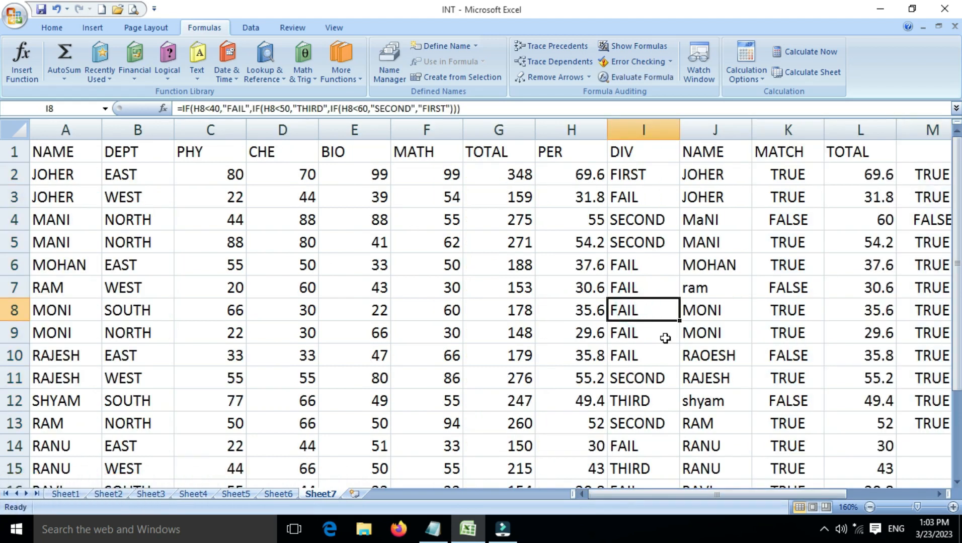
left_click(362, 260)
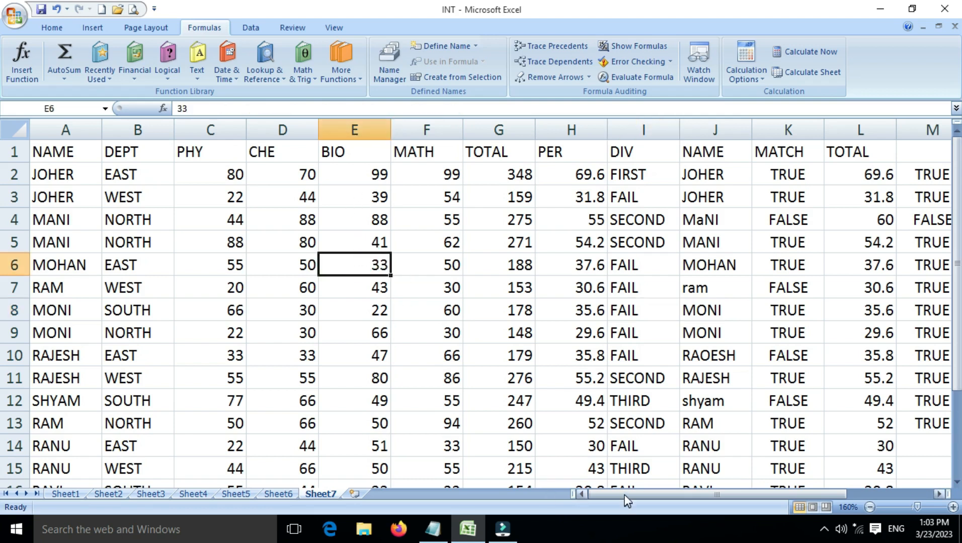
left_click_drag(624, 495, 737, 495)
left_click(651, 287)
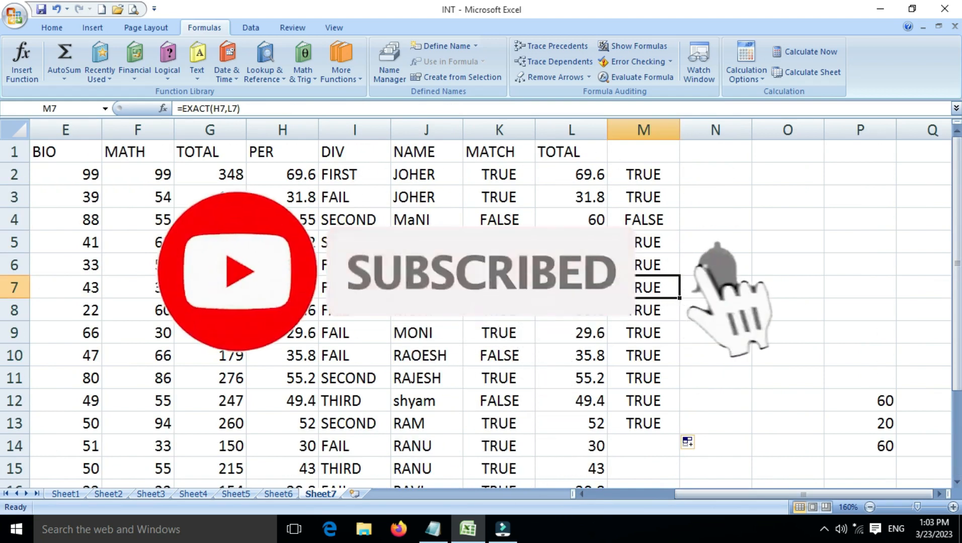
left_click(498, 242)
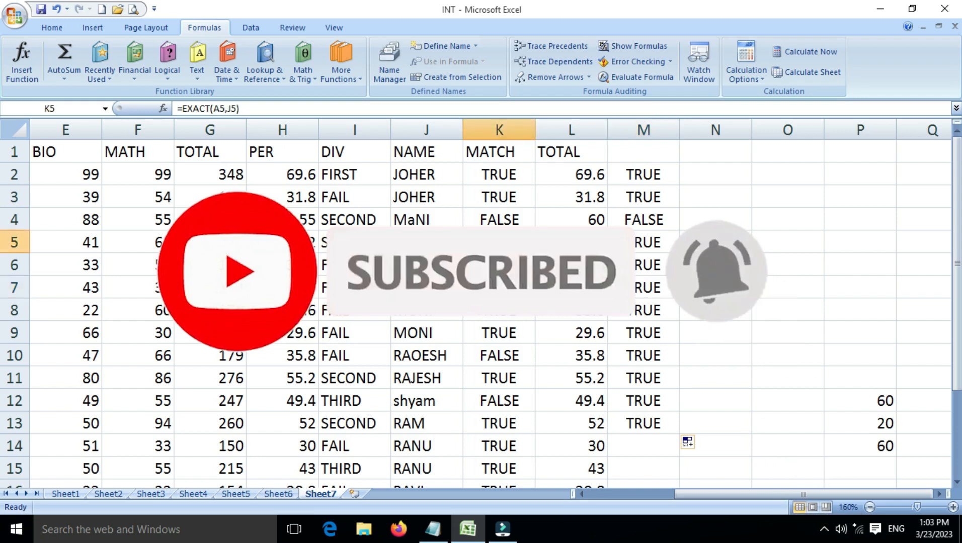